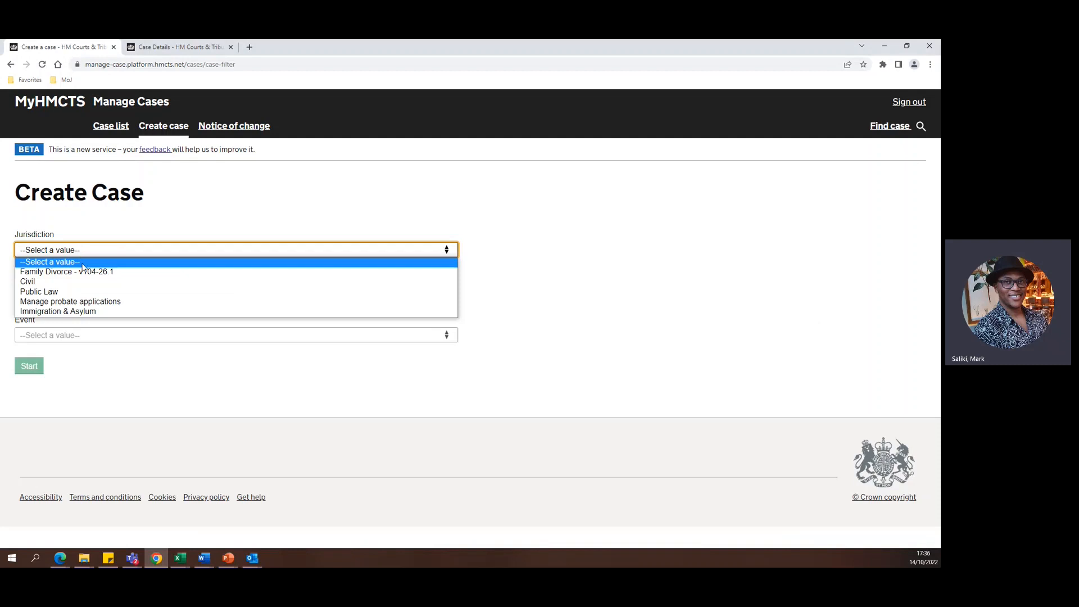
Start a Form A Application in Family Divorce - v104-26.1 with case type Contested Financial Remedy, and continue past the Before You Start page.
click(75, 272)
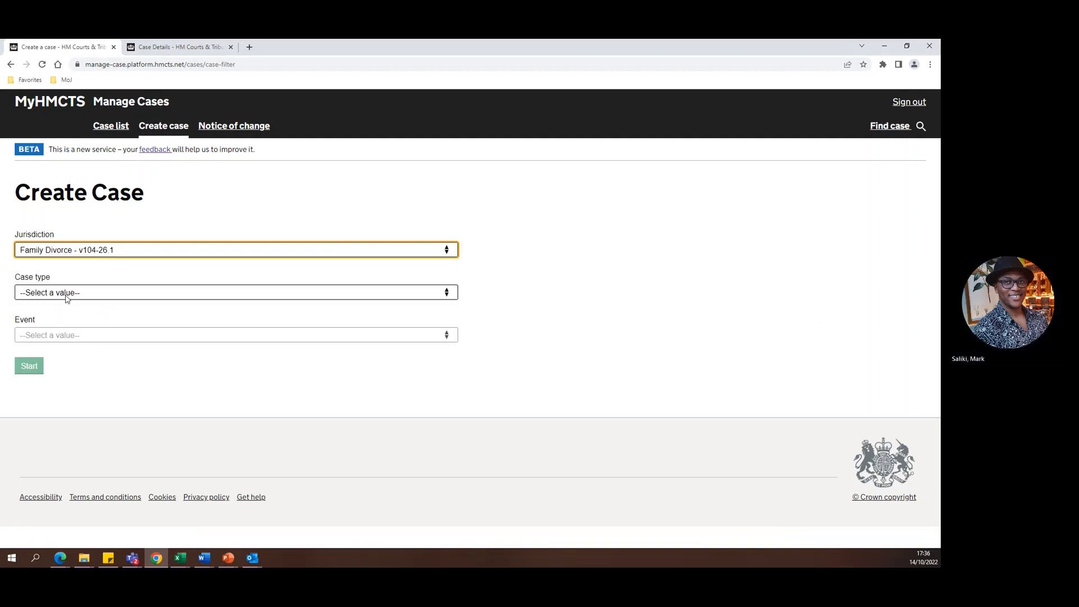
click(68, 293)
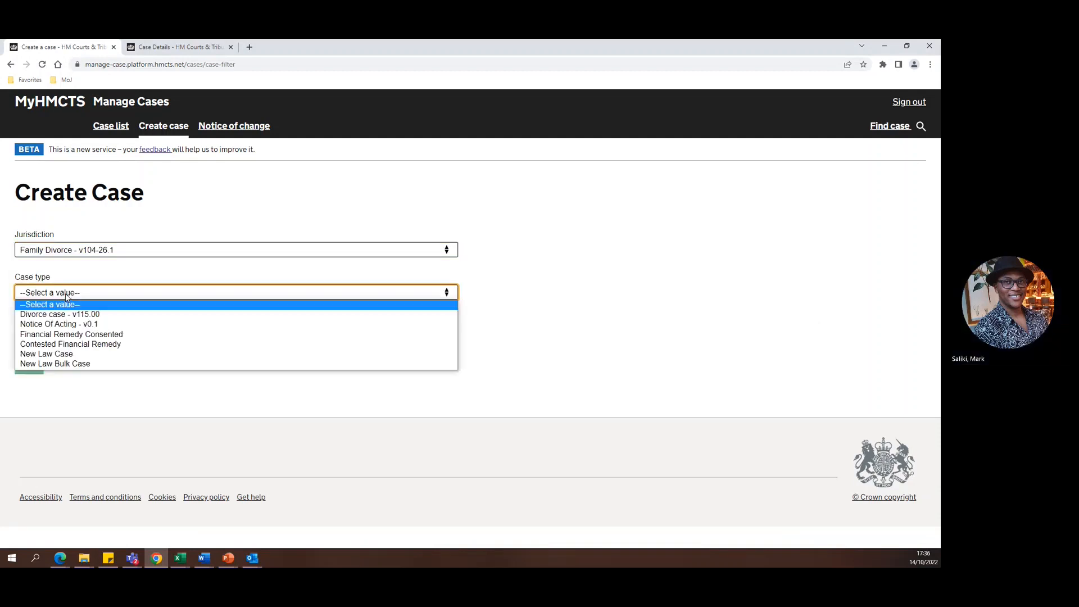
click(66, 345)
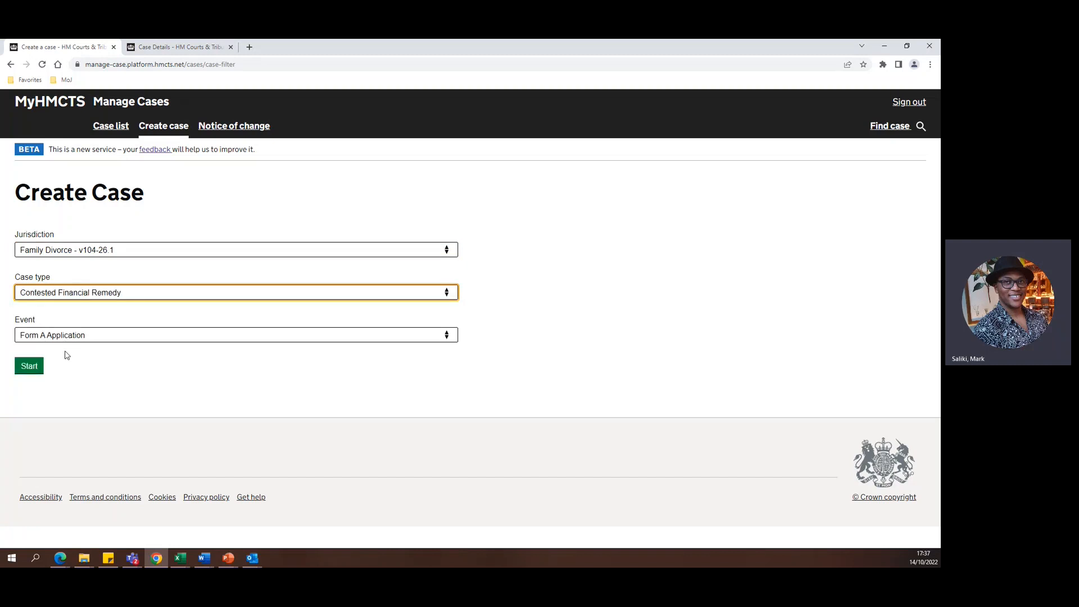
click(35, 371)
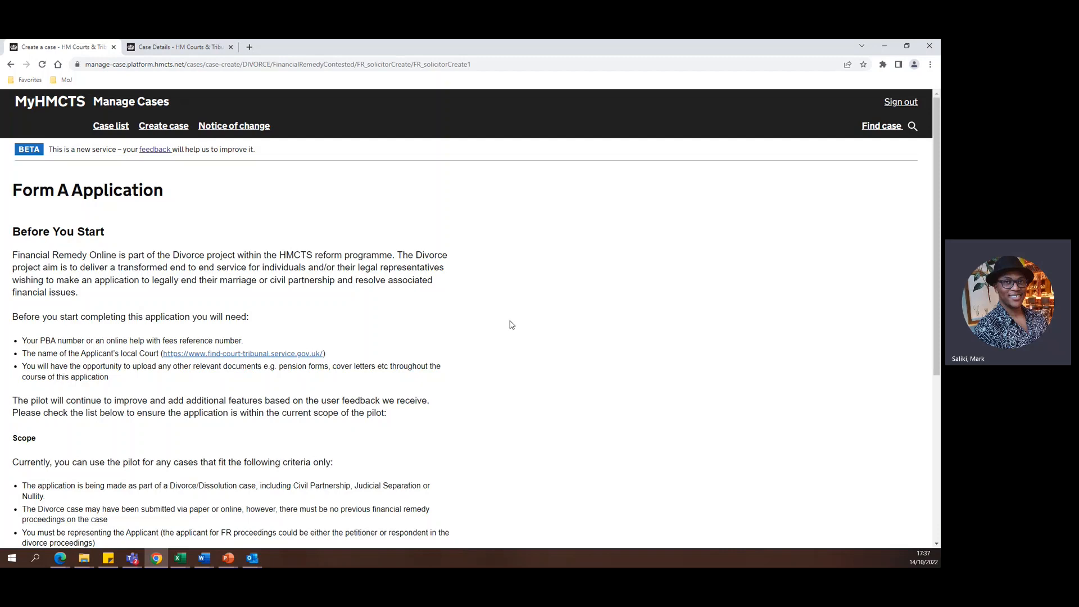
scroll(510, 324, down, 2)
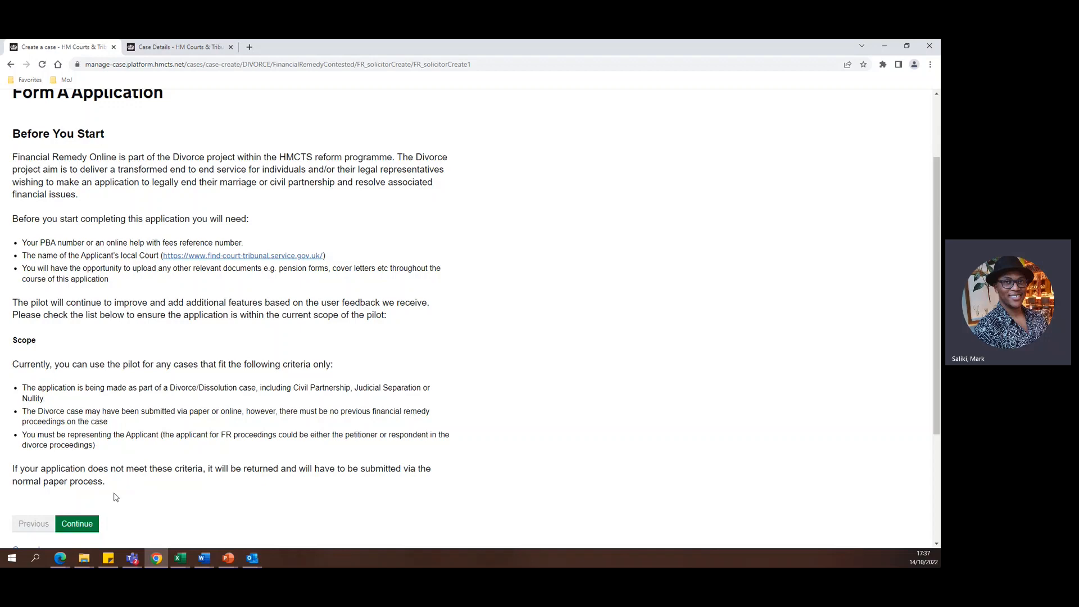
click(79, 525)
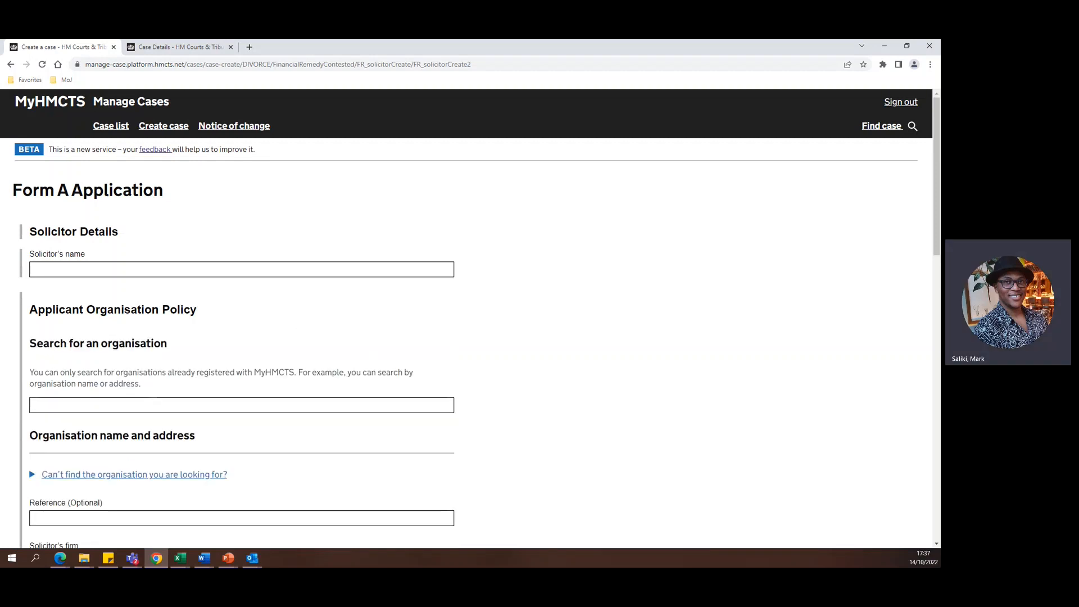
Enter the solicitor's full name in the Solicitor Details.
click(160, 271)
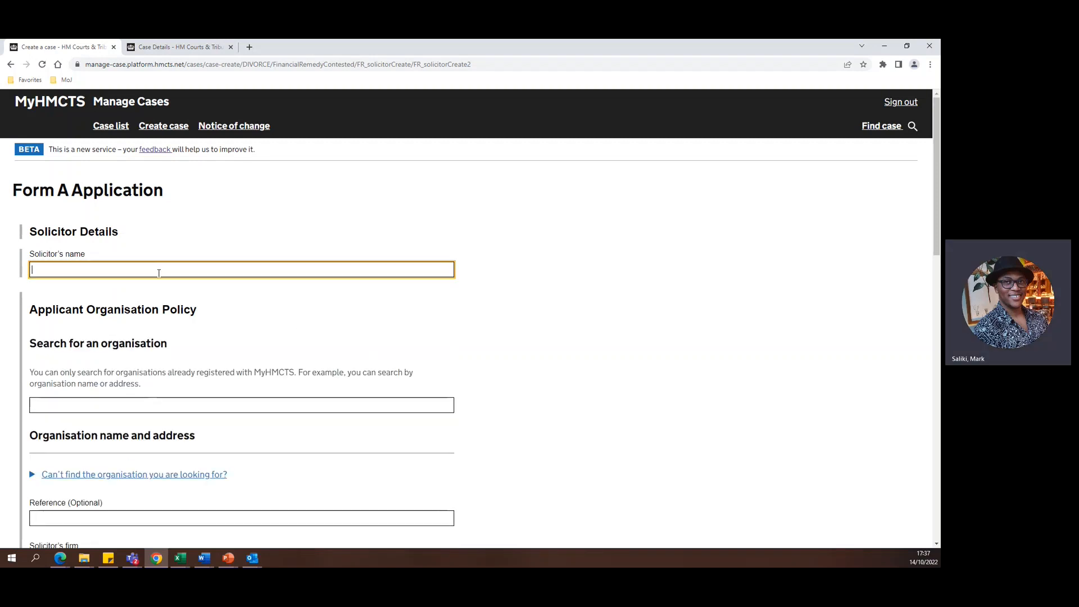
text(John Smith)
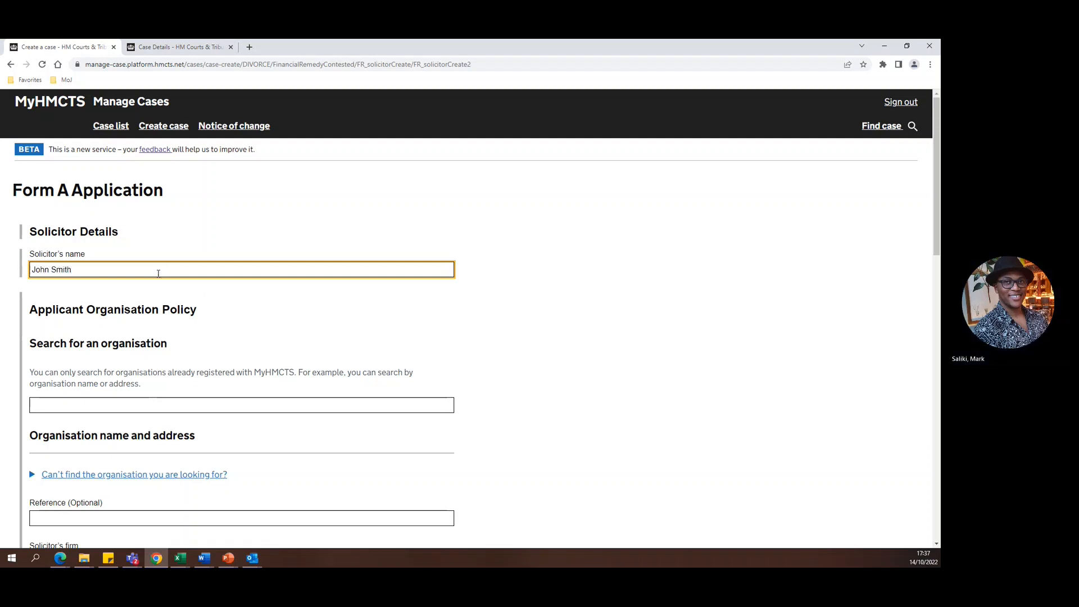
Search for the applicant's organisation by its full postcode and choose HMCTS_Probate_Test_Prod.
scroll(147, 304, down, 1)
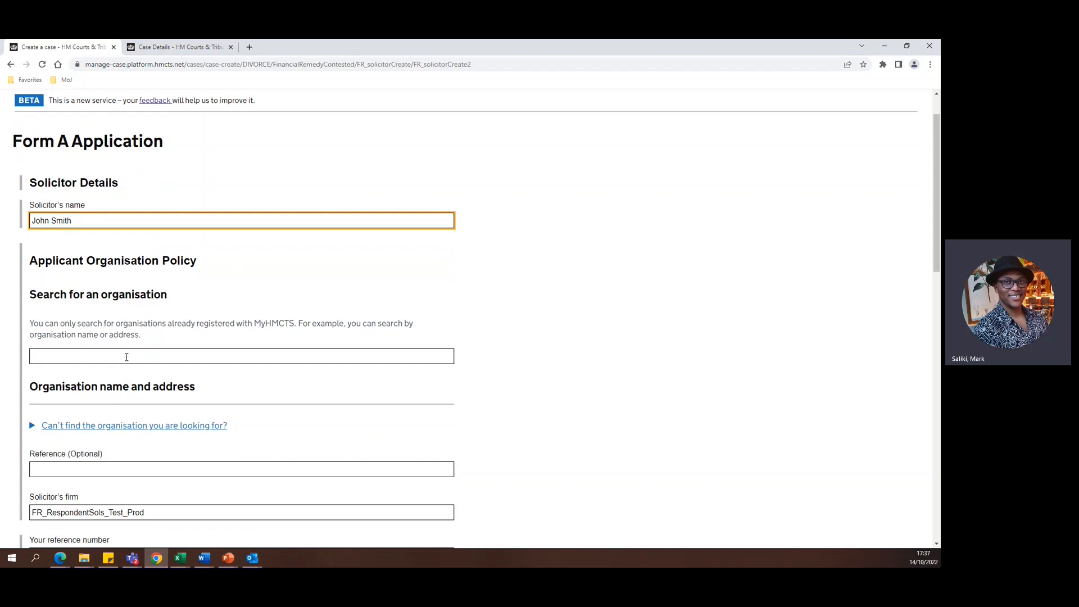
click(80, 357)
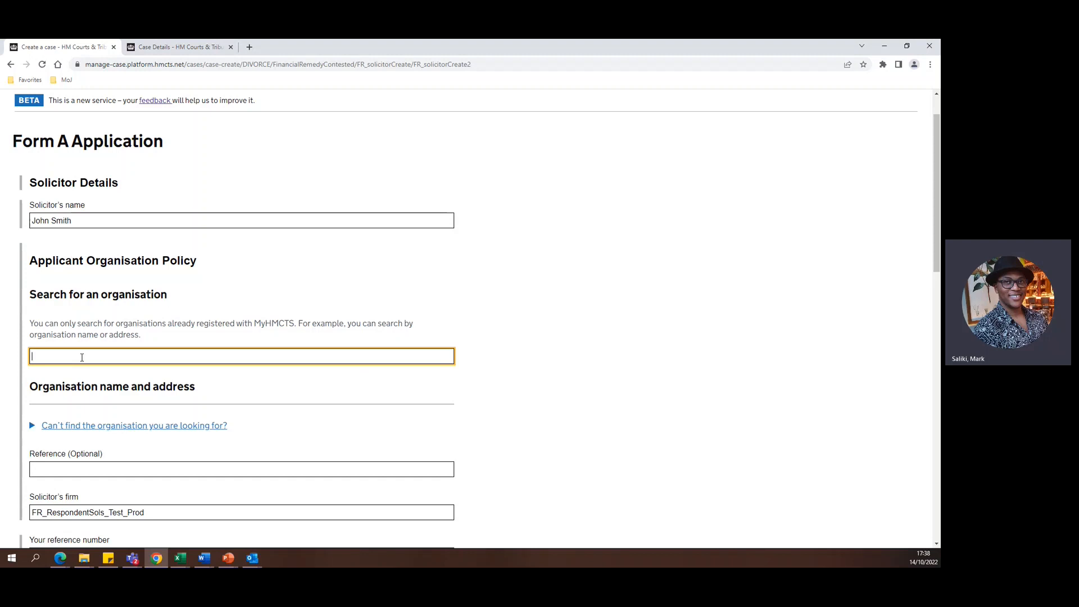
text(sw1h)
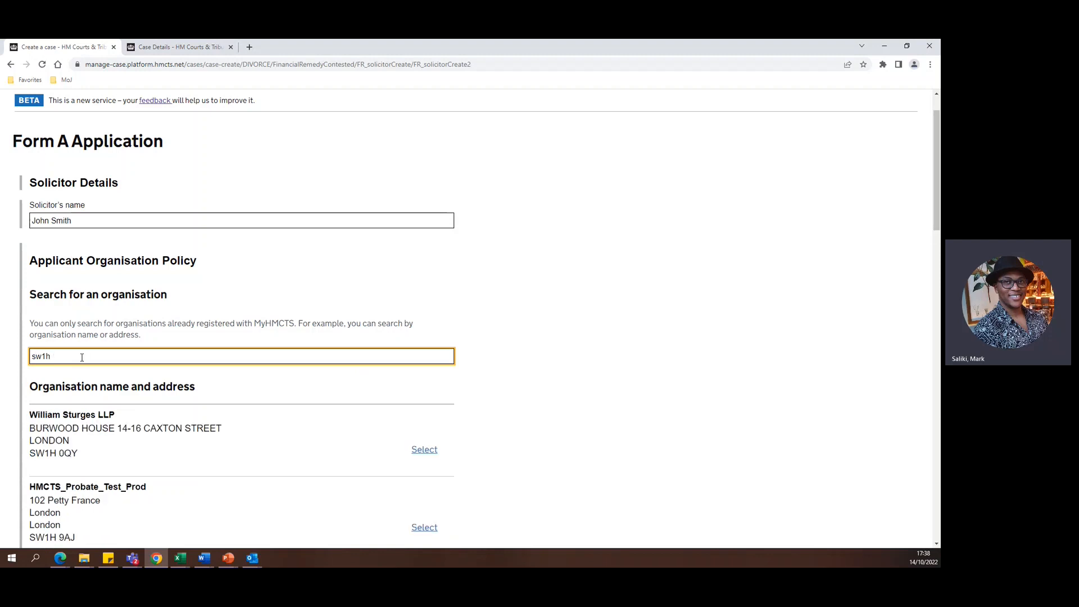
text( 9aj)
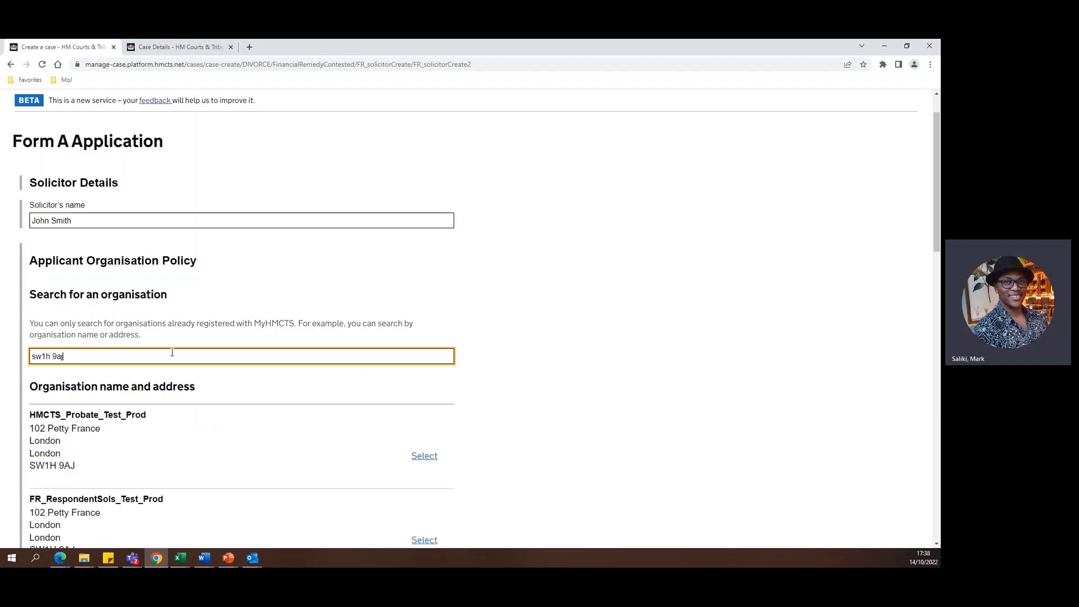
scroll(172, 352, down, 3)
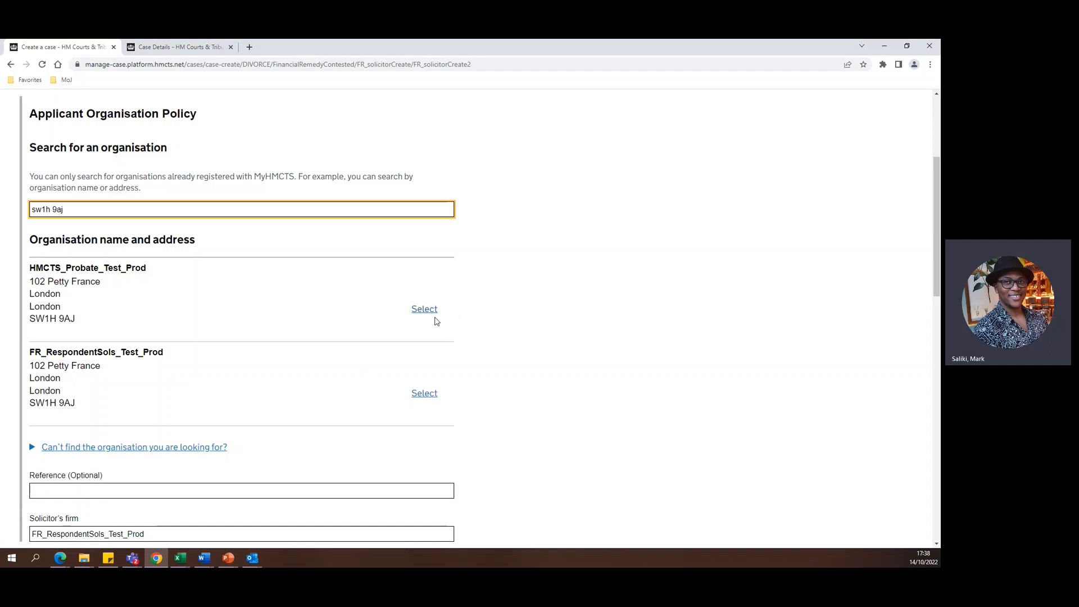
click(430, 313)
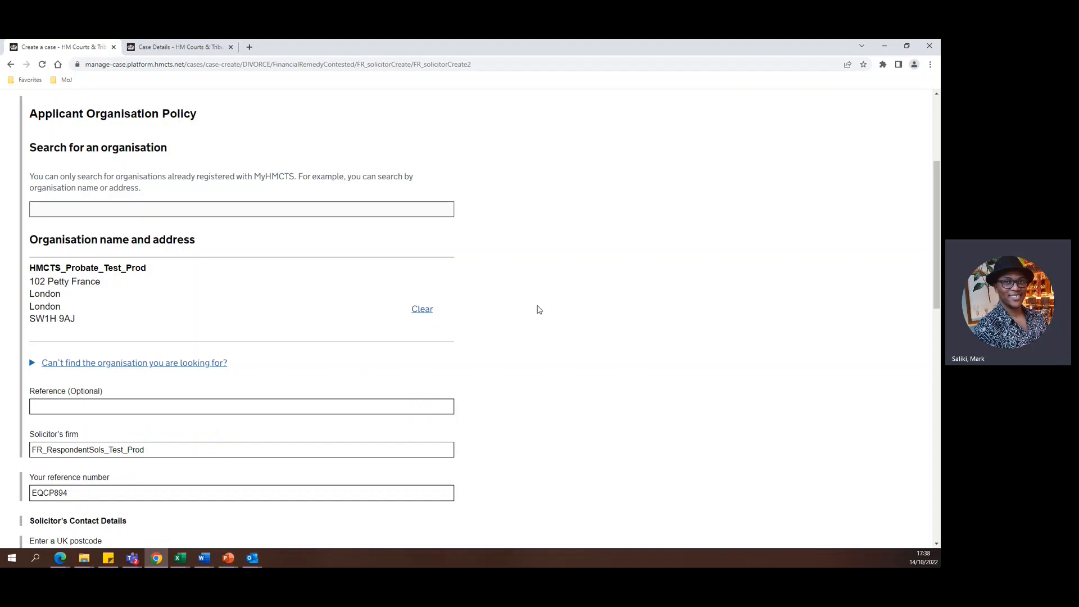
Compare the chosen organisation's name and address with the solicitor's firm, reference number and contact address on the form.
scroll(328, 335, down, 1)
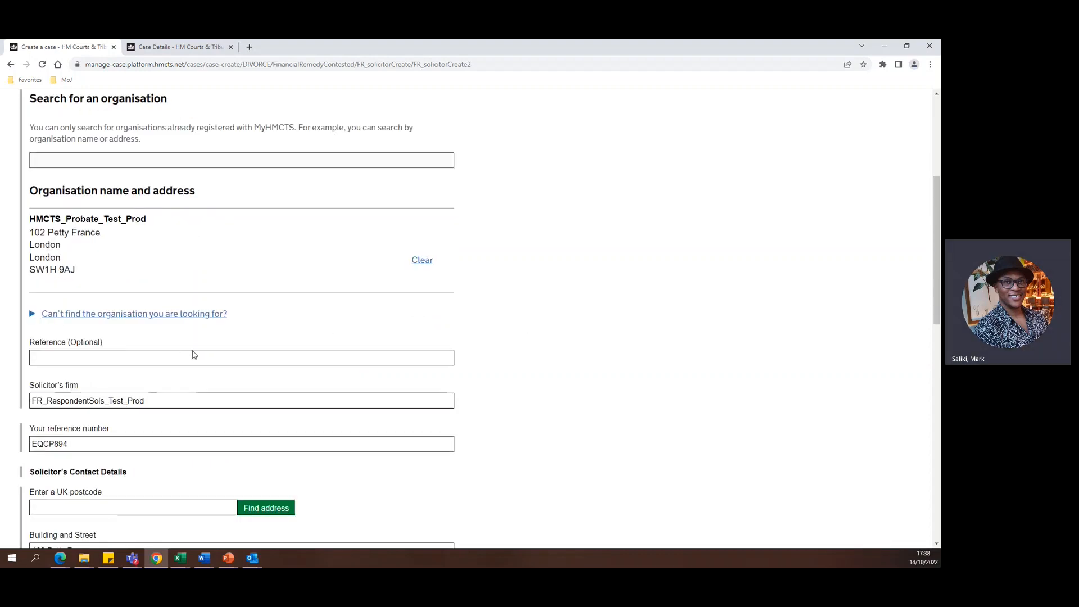
scroll(337, 329, down, 3)
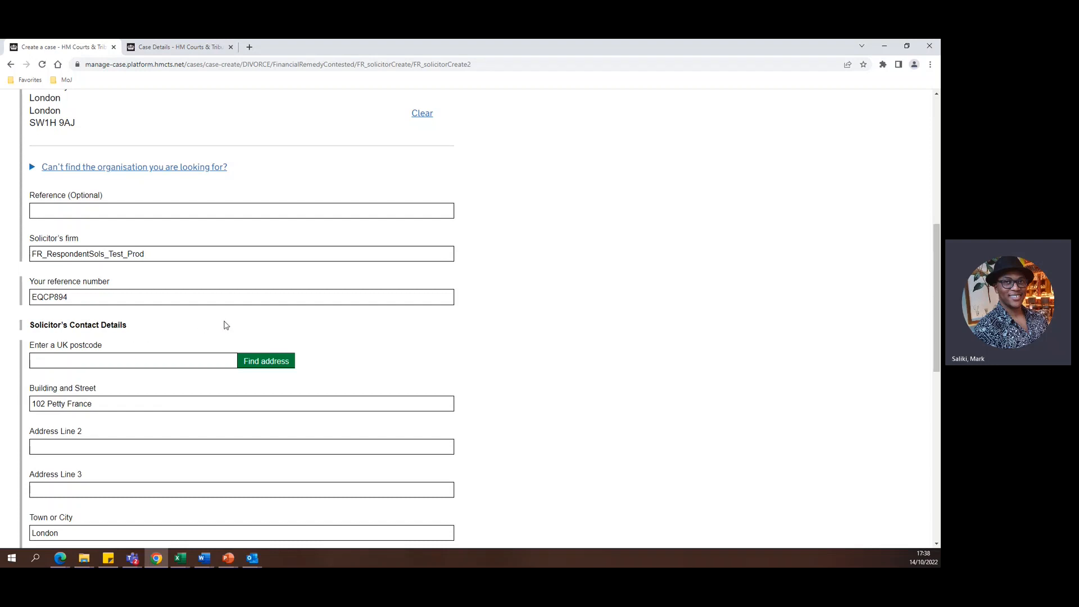
scroll(207, 335, down, 2)
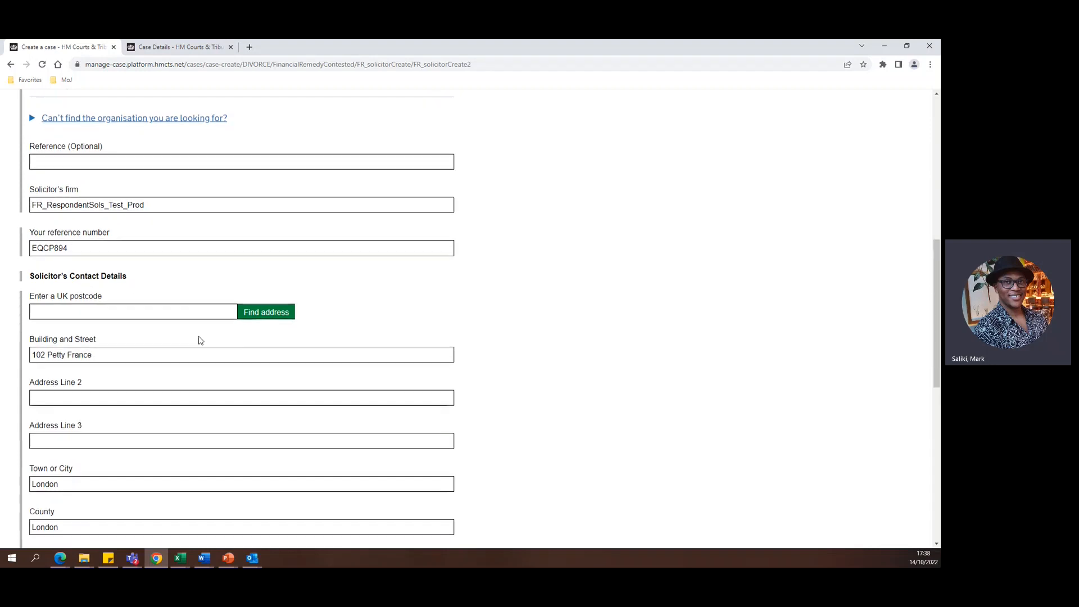
scroll(139, 319, down, 1)
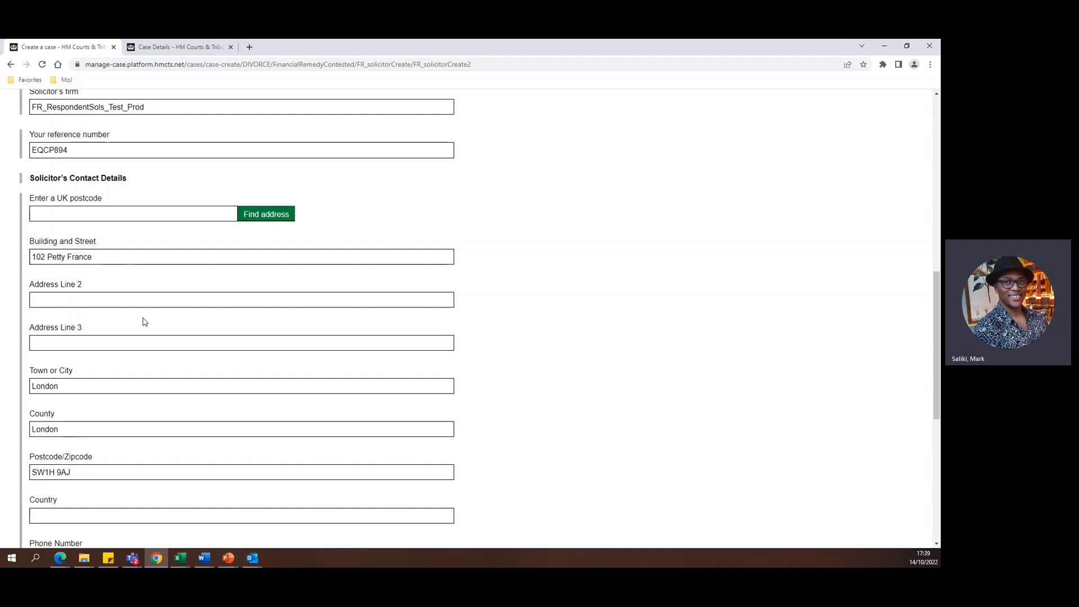
scroll(134, 348, up, 3)
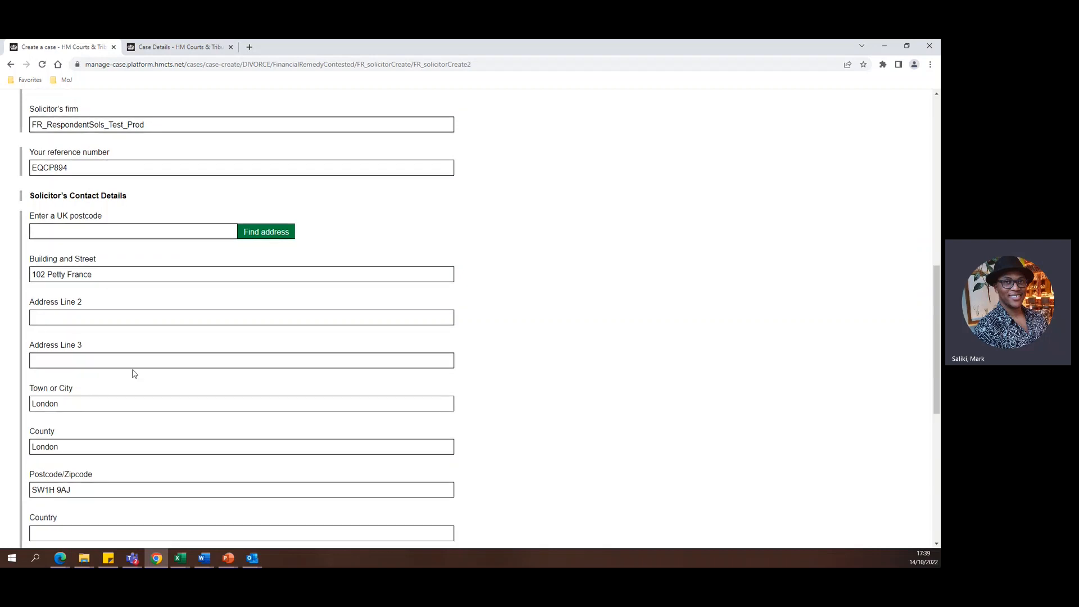
scroll(140, 378, up, 3)
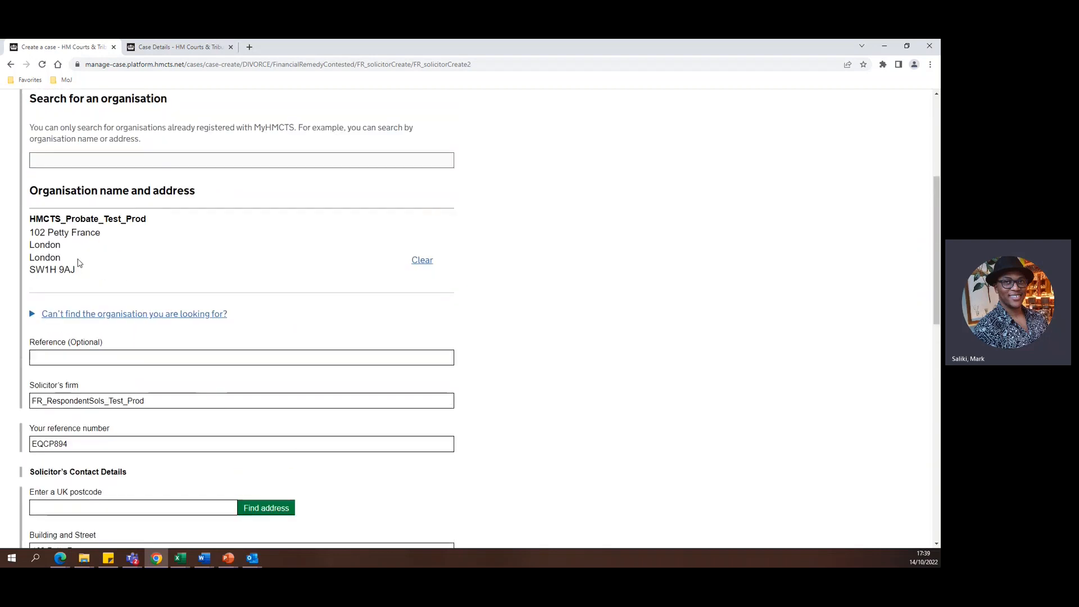
scroll(113, 322, down, 4)
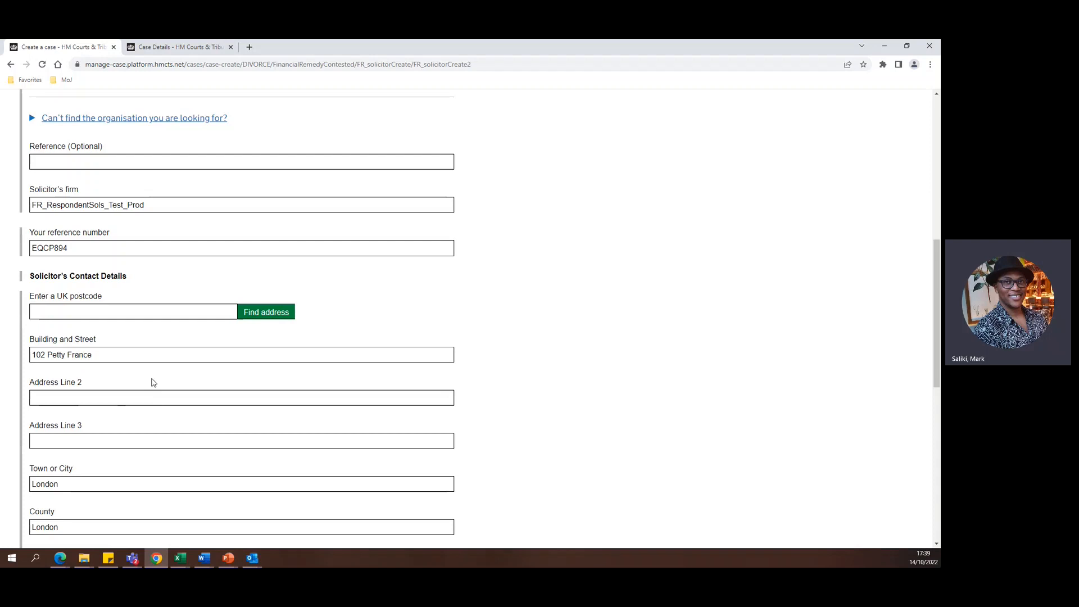
scroll(152, 379, up, 4)
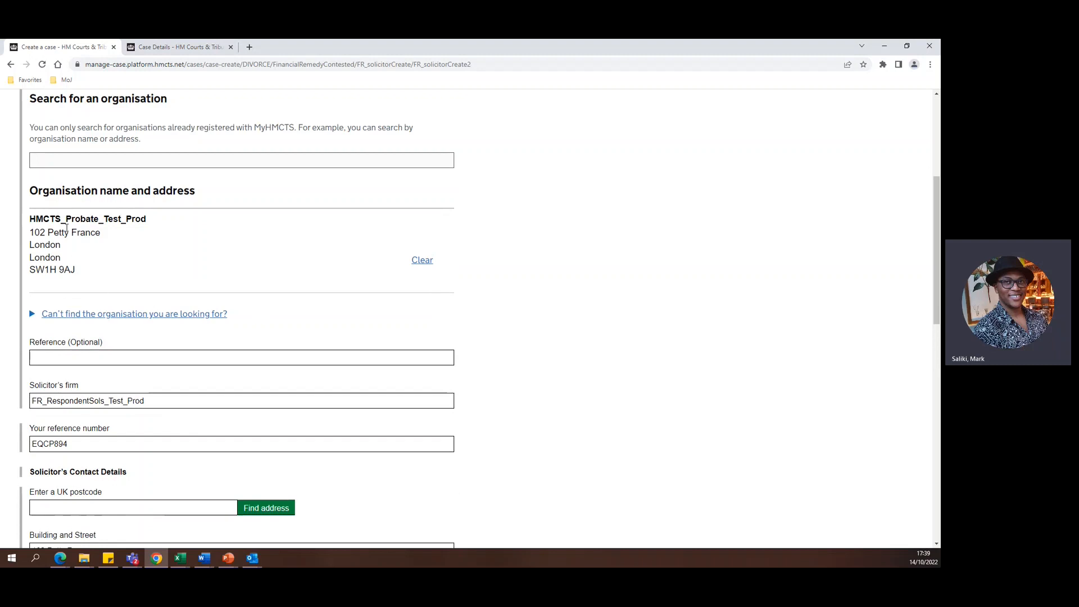
scroll(120, 256, down, 3)
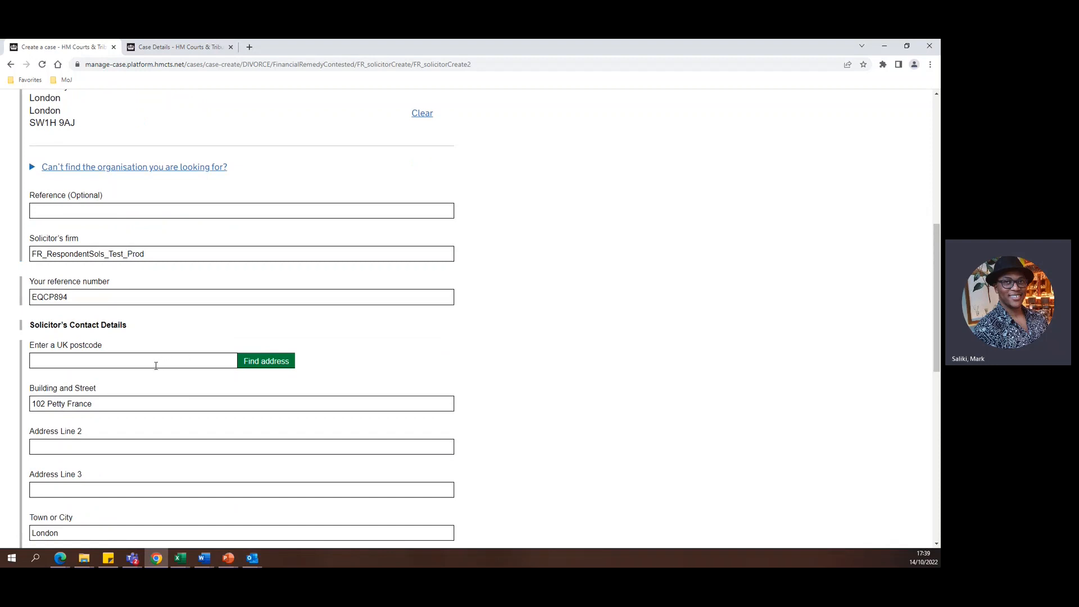
Fill in the solicitor's phone number and email in the Solicitor's Contact Details.
scroll(156, 365, down, 2)
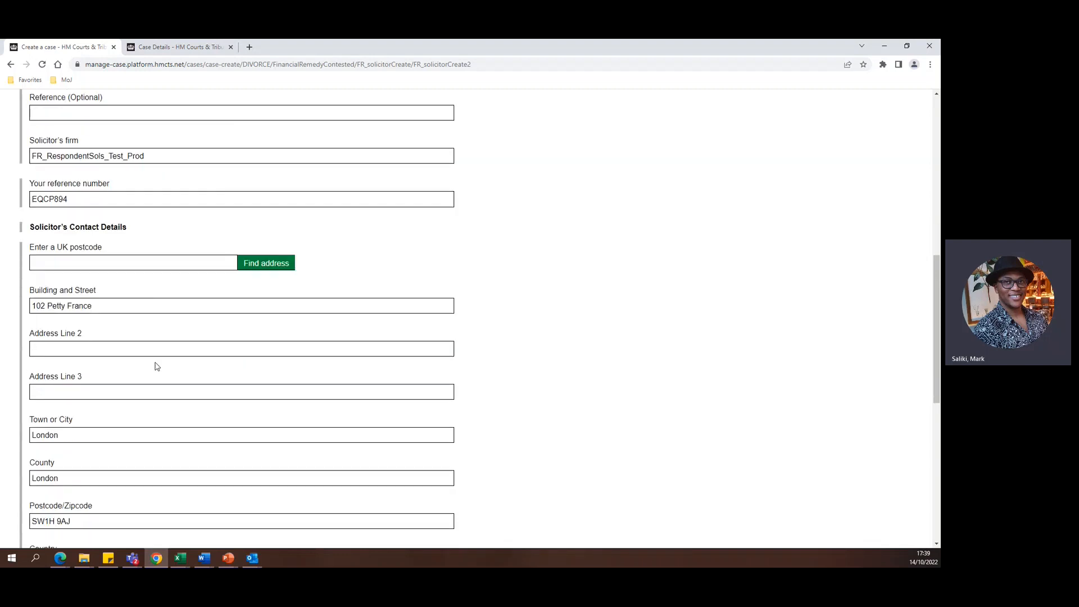
scroll(166, 369, down, 2)
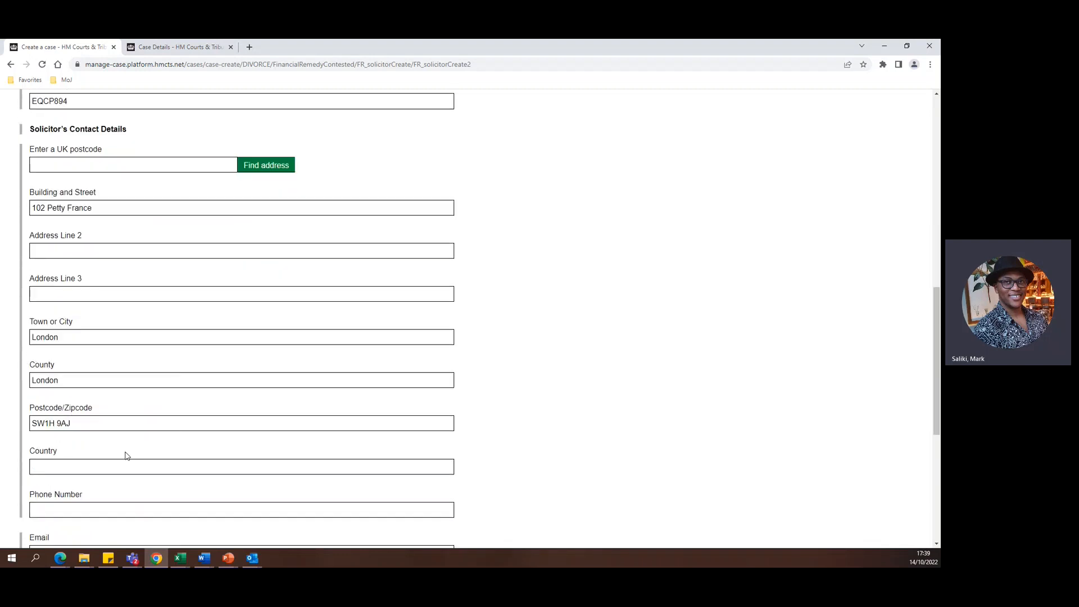
scroll(112, 448, down, 1)
scroll(94, 425, down, 1)
click(93, 413)
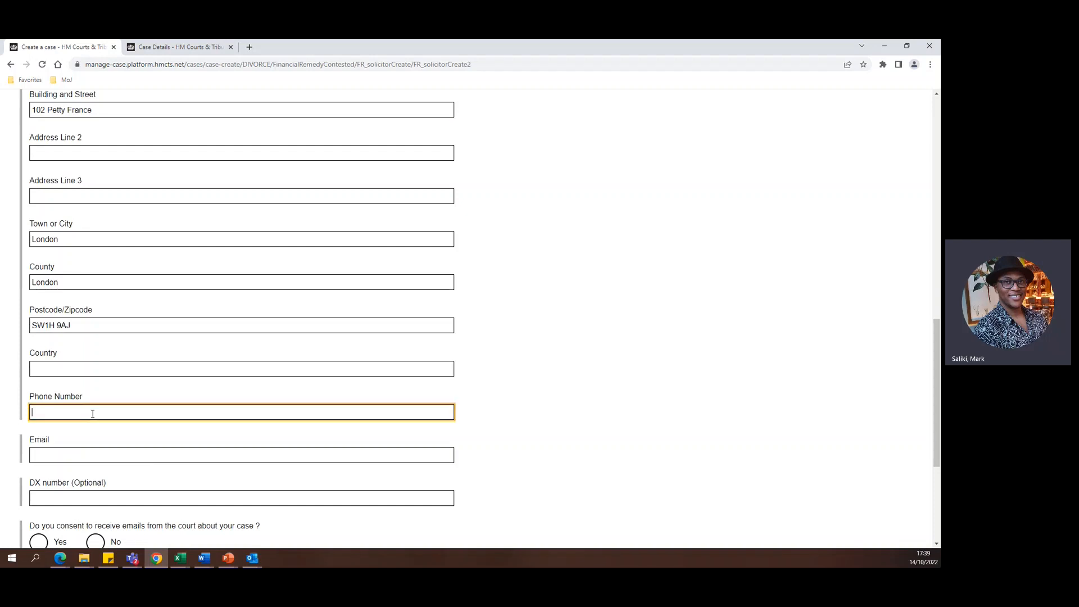
text(012345)
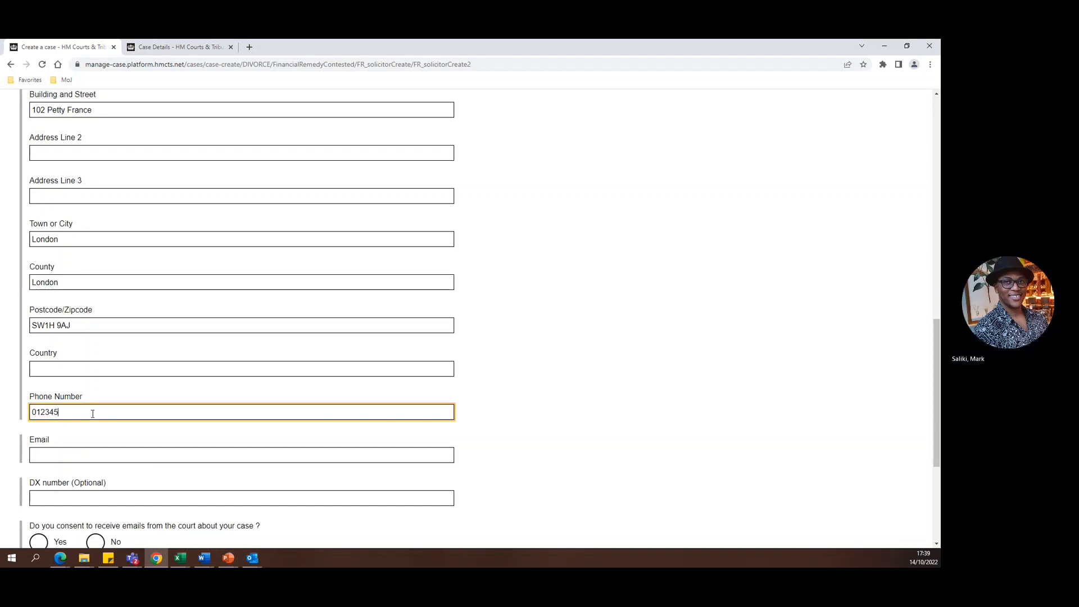
click(77, 453)
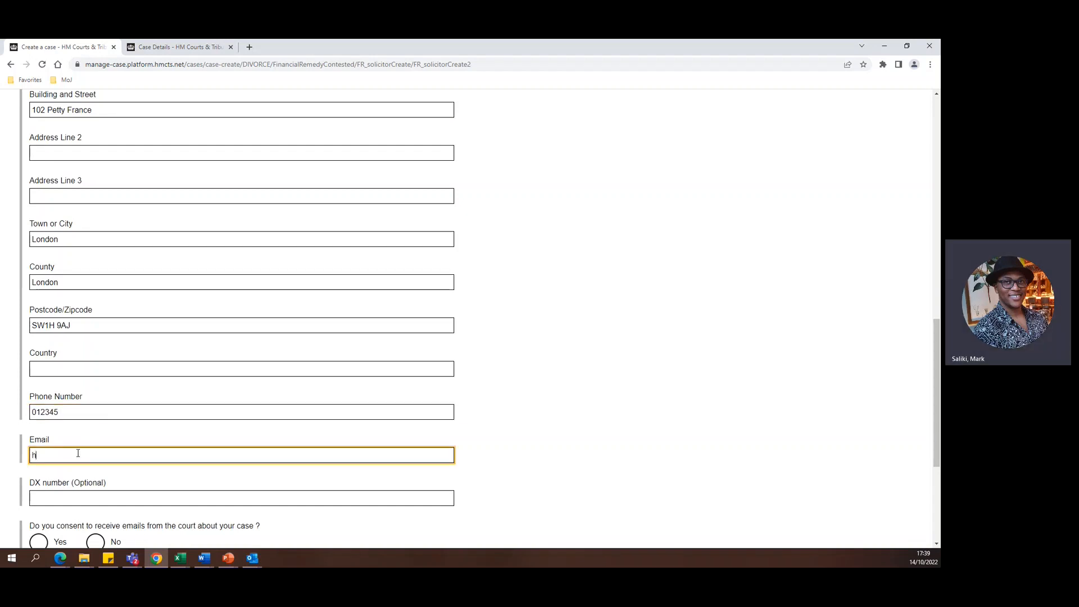
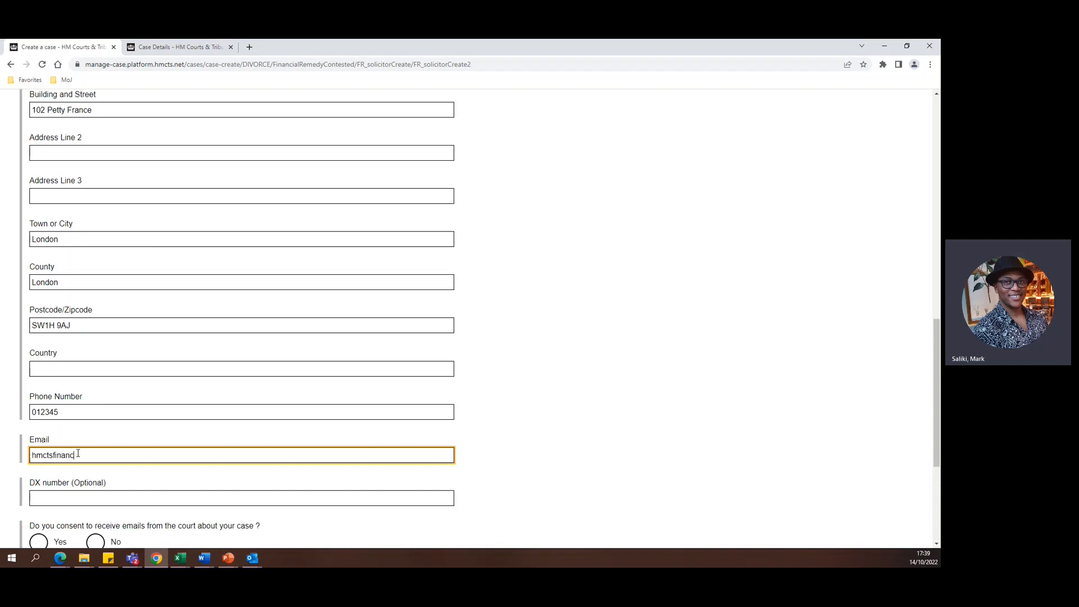
Answer Yes to receiving emails from the court about the case and continue to the Divorce / Dissolution Details.
scroll(521, 398, down, 2)
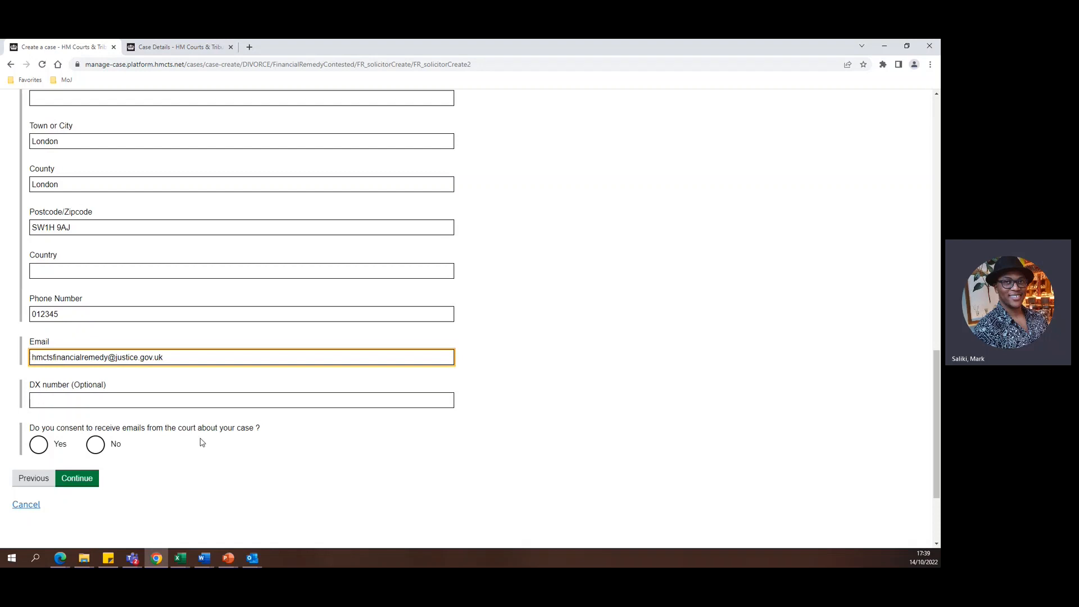
click(38, 446)
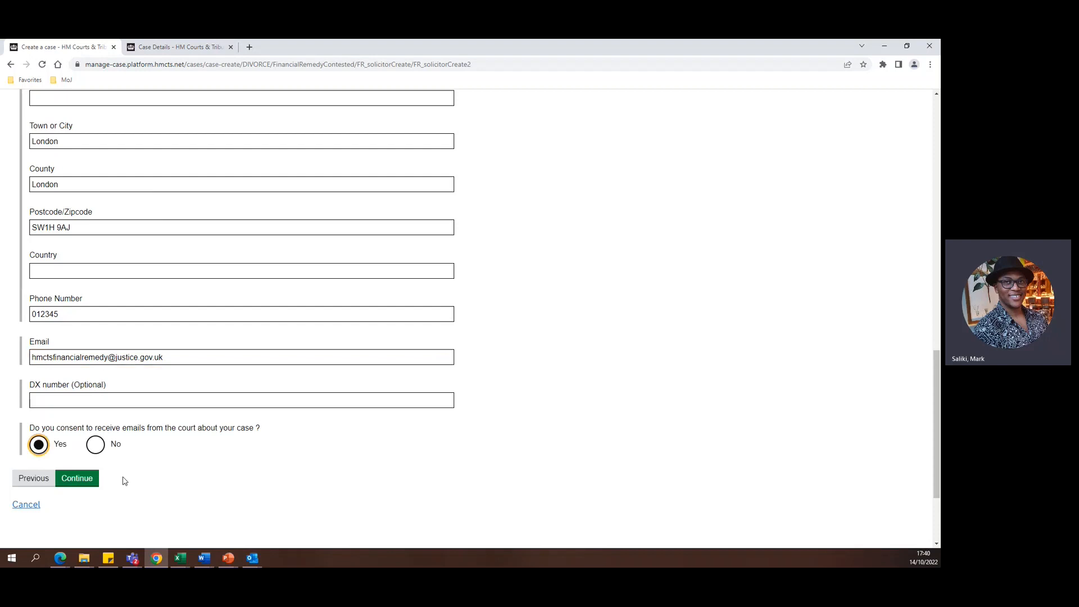
click(93, 483)
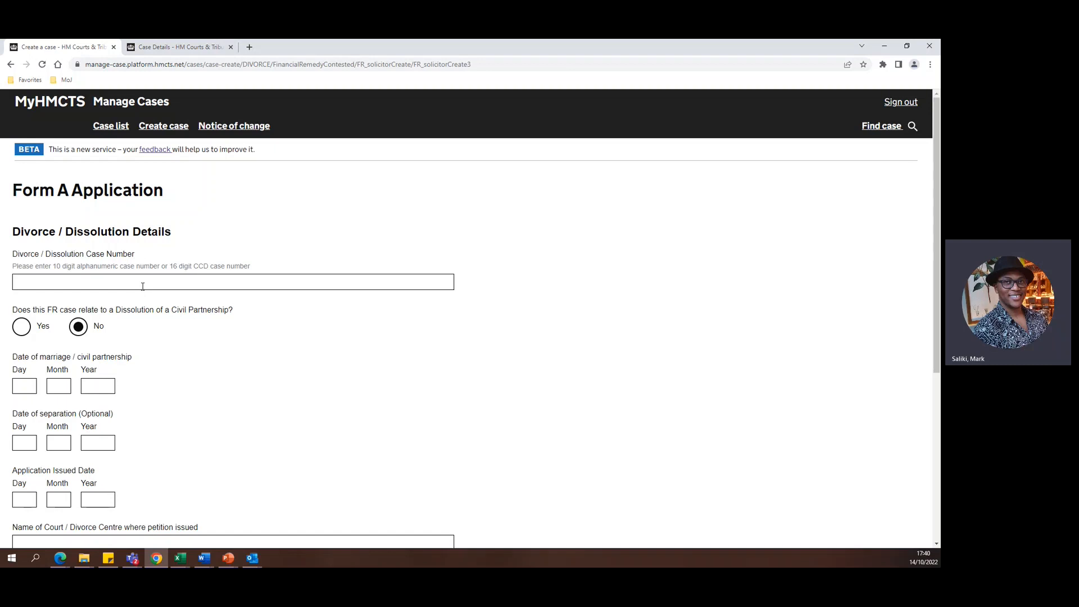
Enter the 10-digit alphanumeric Divorce / Dissolution Case Number.
click(143, 286)
click(144, 282)
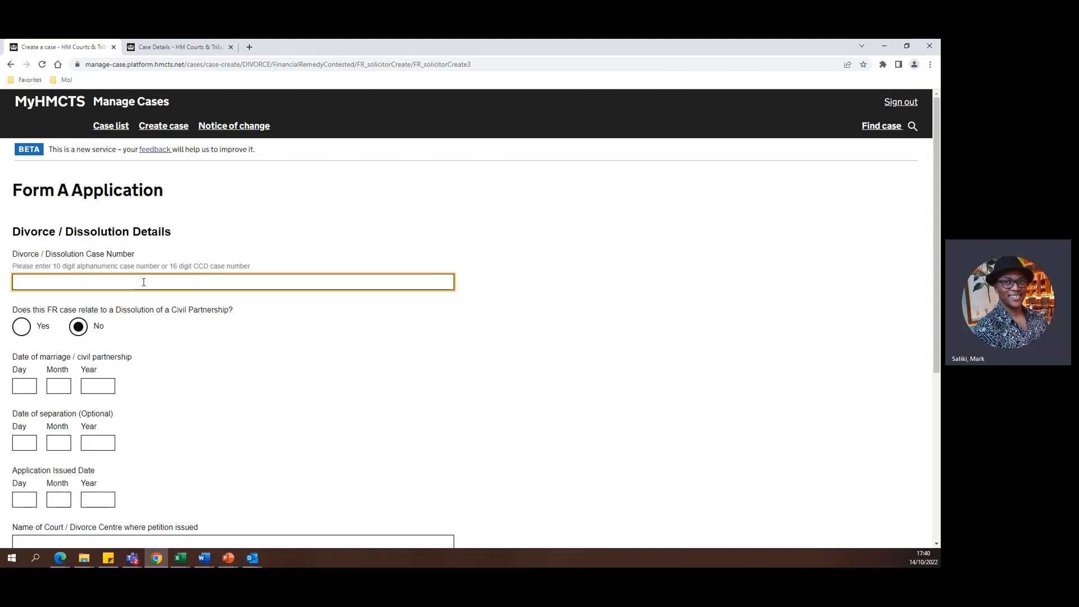
text(xx22)
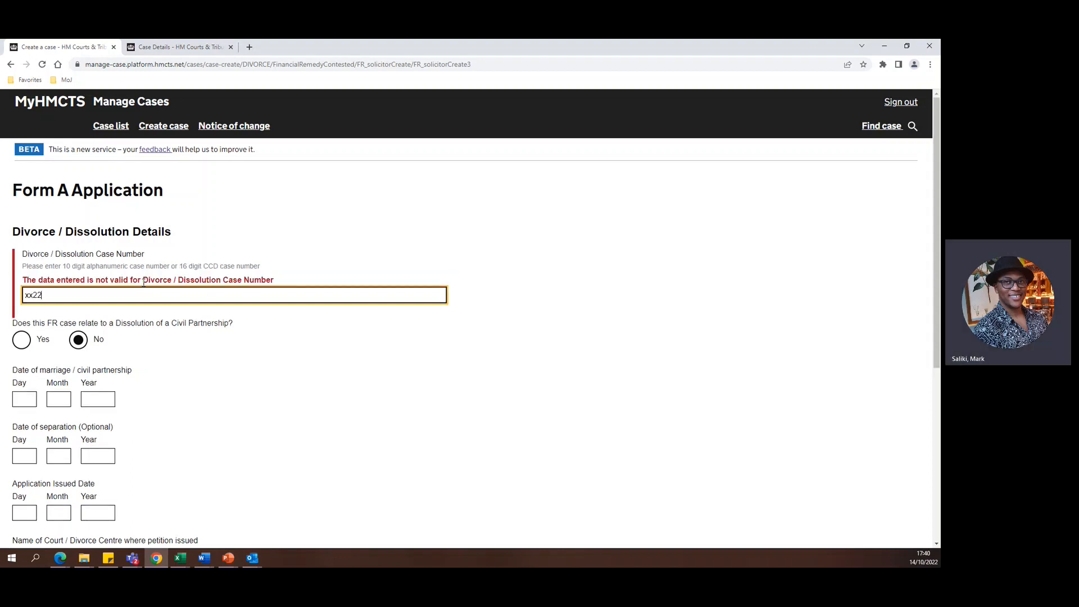
text(d12345)
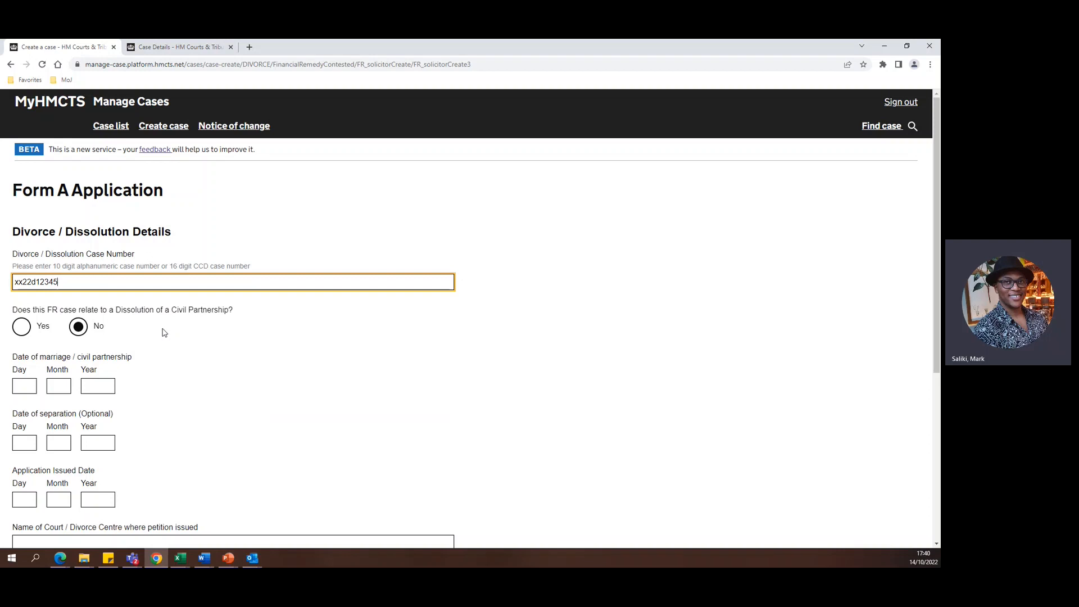
Answer No to the case relating to dissolution of a civil partnership and set the date of marriage to 01/01/2000.
click(21, 330)
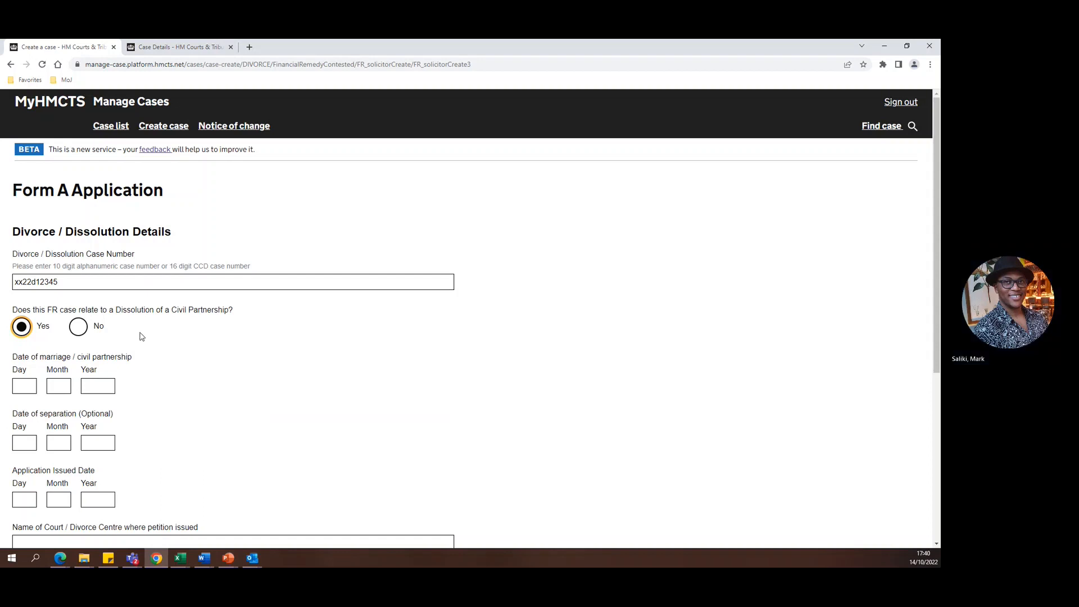
click(79, 327)
click(32, 386)
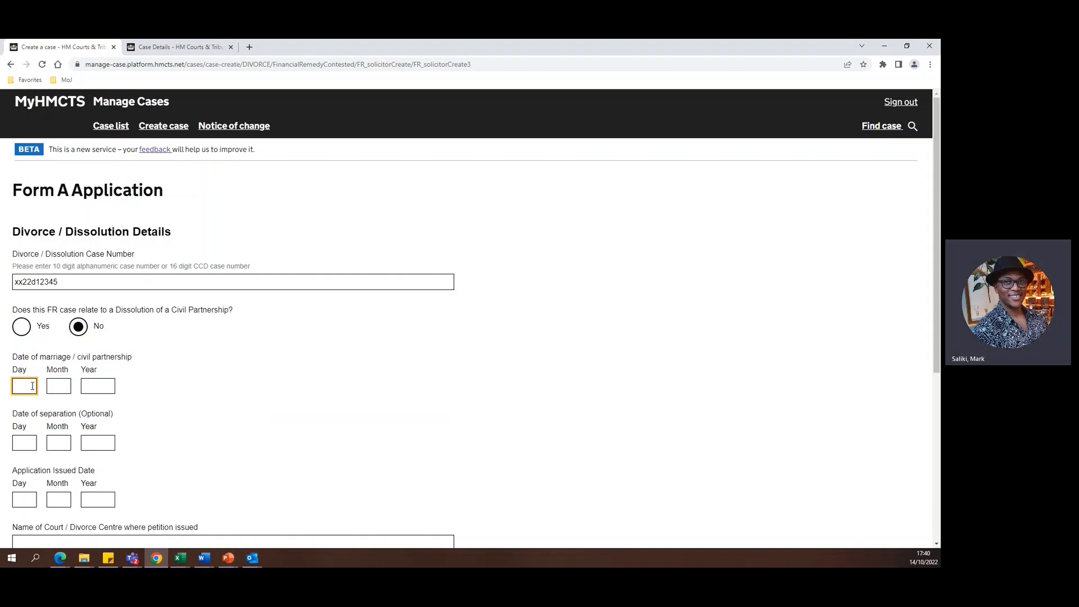
text(01)
key(Tab)
text(01)
key(Tab)
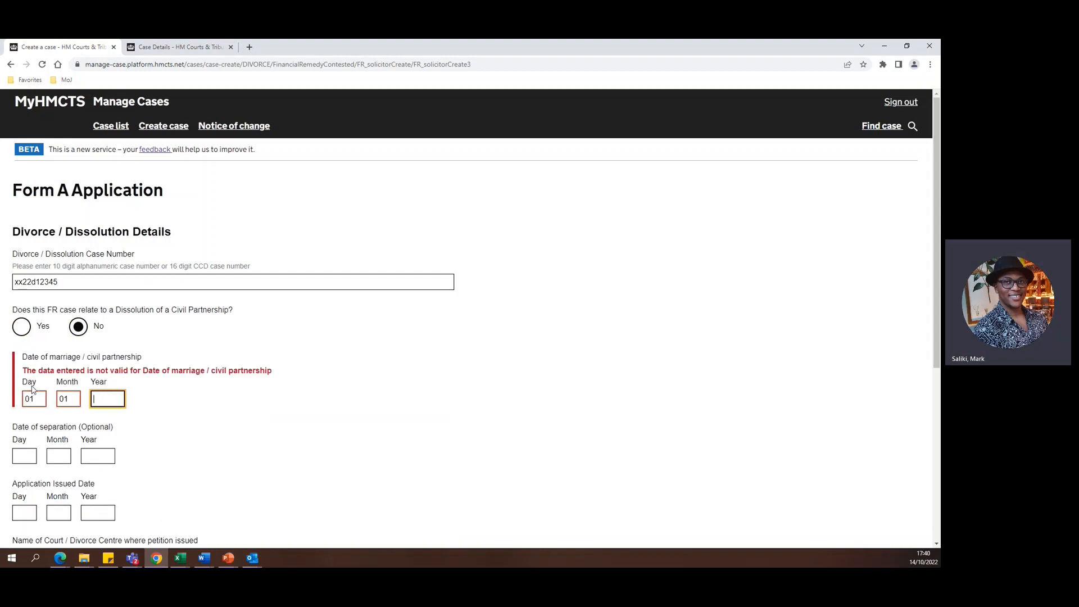
text(2000)
Leave the optional separation date blank and set the Application Issued Date to 01/01/2022.
key(Tab)
key(Tab)
key(Tab)
key(Tab)
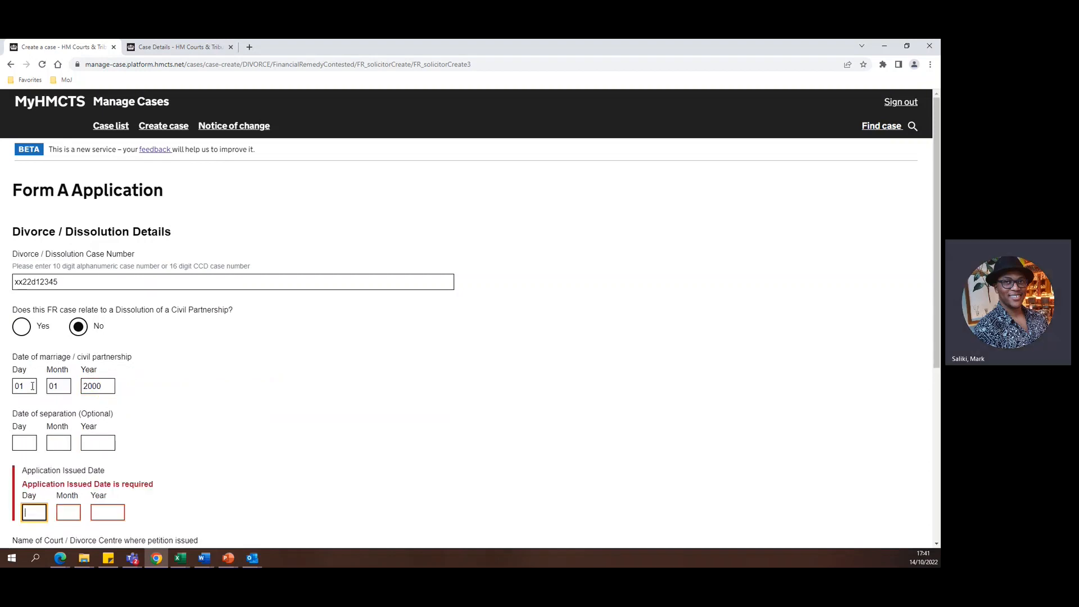
text(01)
key(Tab)
text(0)
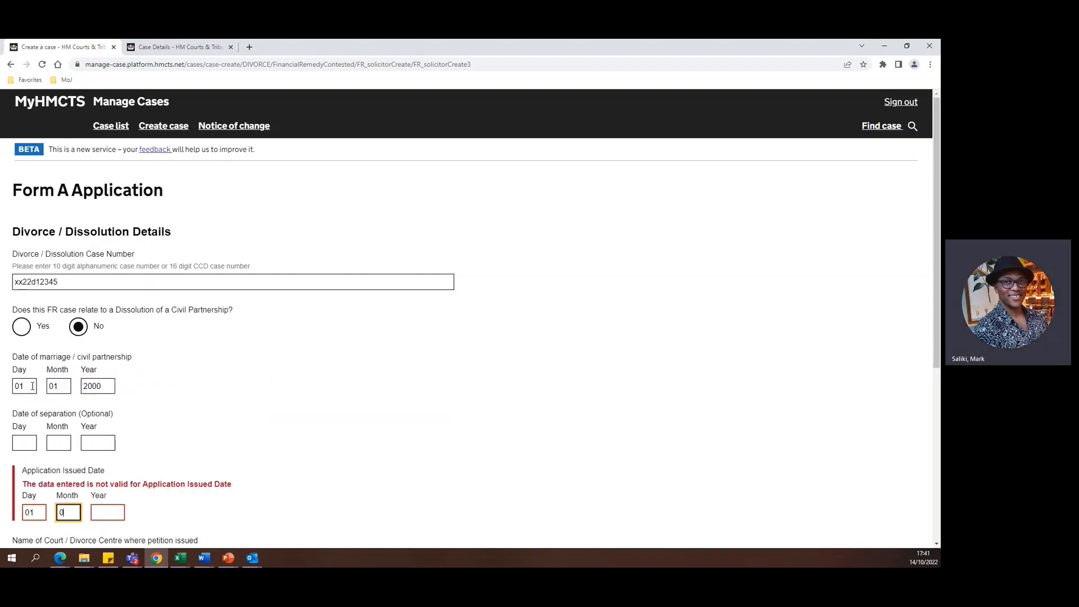
text(1)
key(Tab)
text(02)
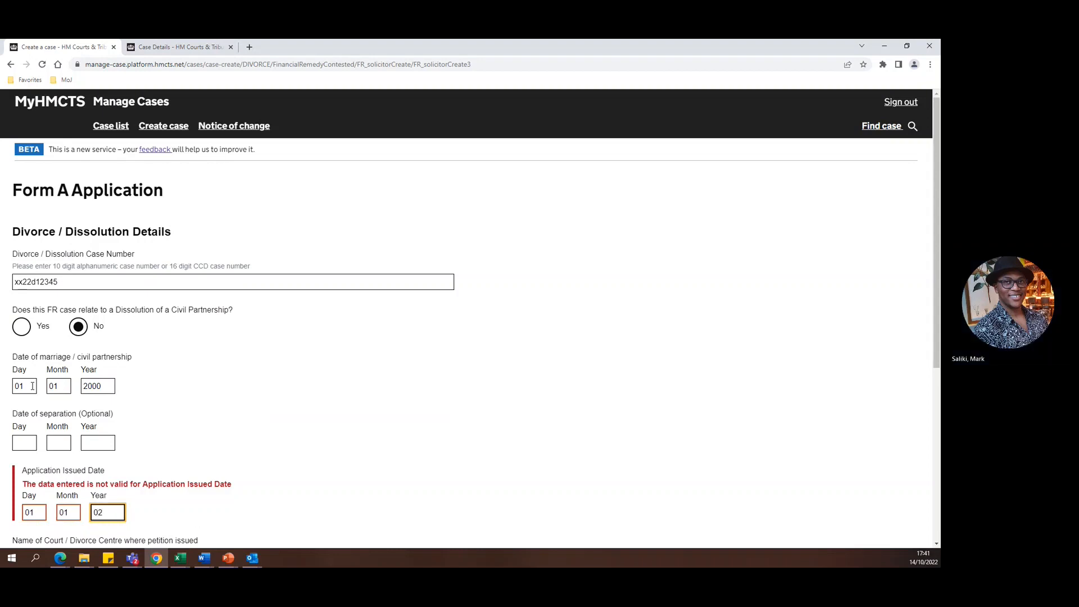
key(BackSpace)
key(BackSpace)
text(2022)
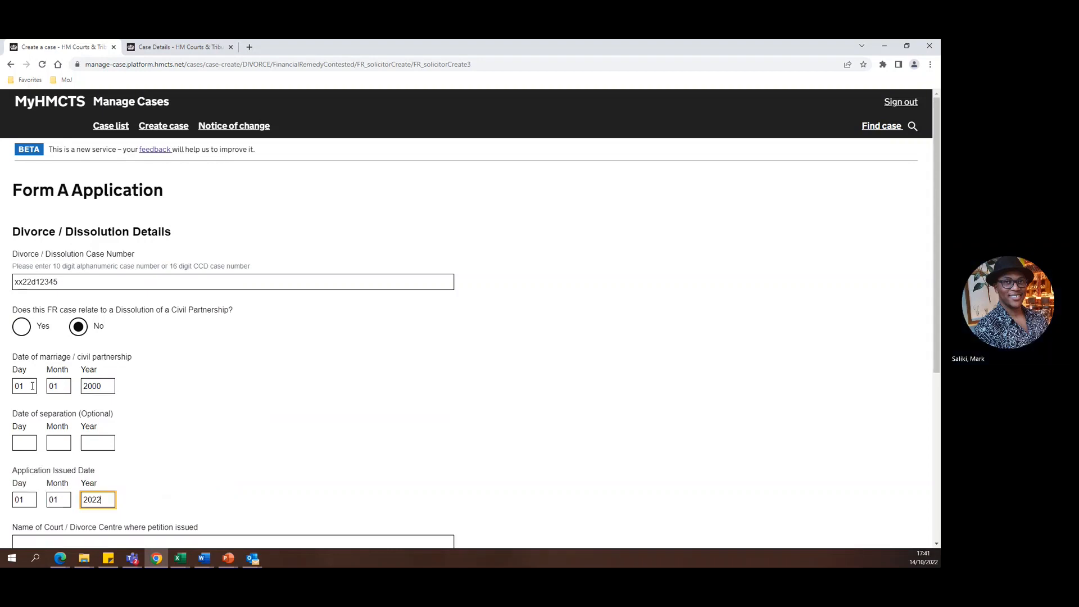
Enter CTSC as the court where the petition was issued and set the case stage to Petition / Application Issued.
scroll(141, 323, down, 2)
click(106, 444)
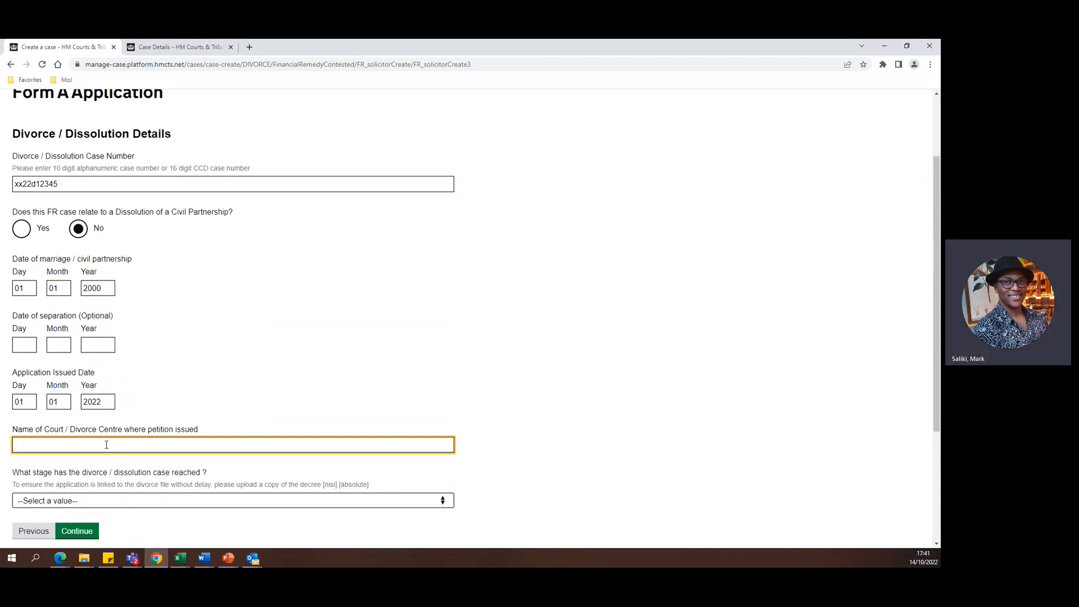
text(CTSC)
scroll(135, 430, down, 1)
scroll(135, 428, down, 2)
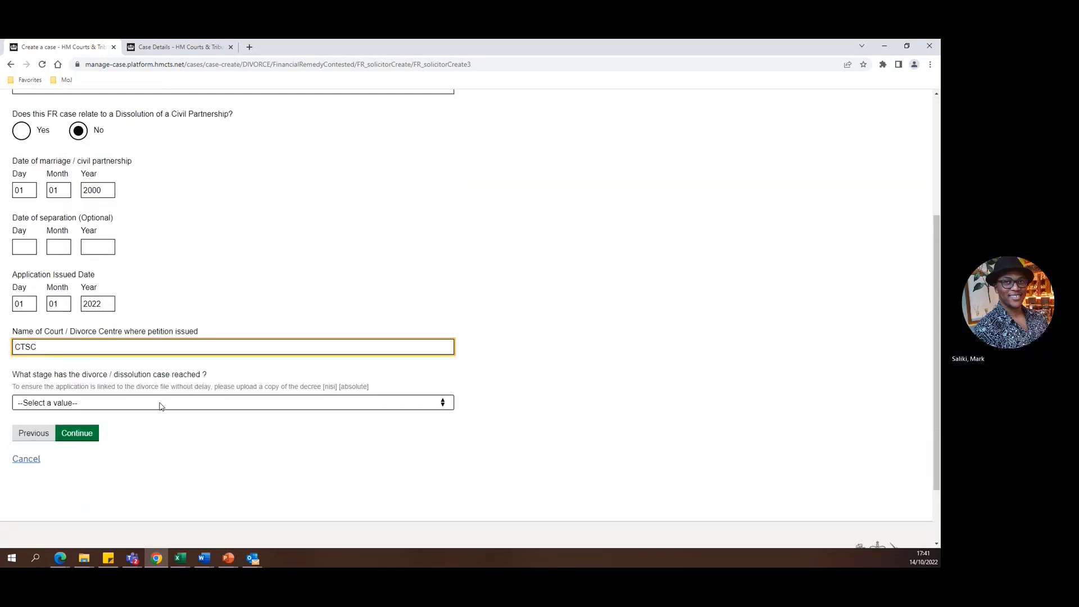
click(161, 405)
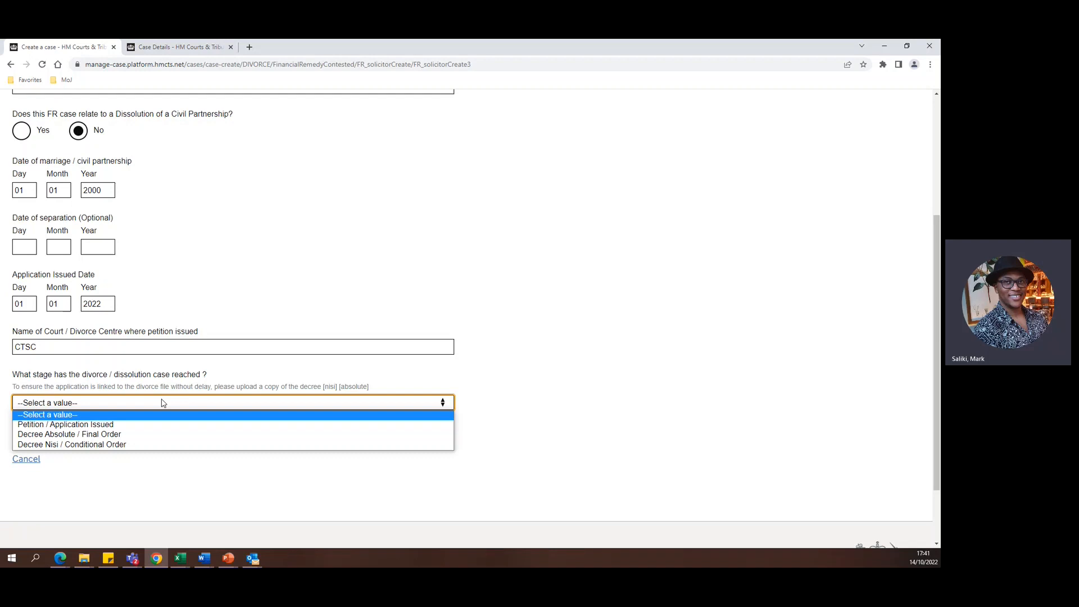
click(78, 425)
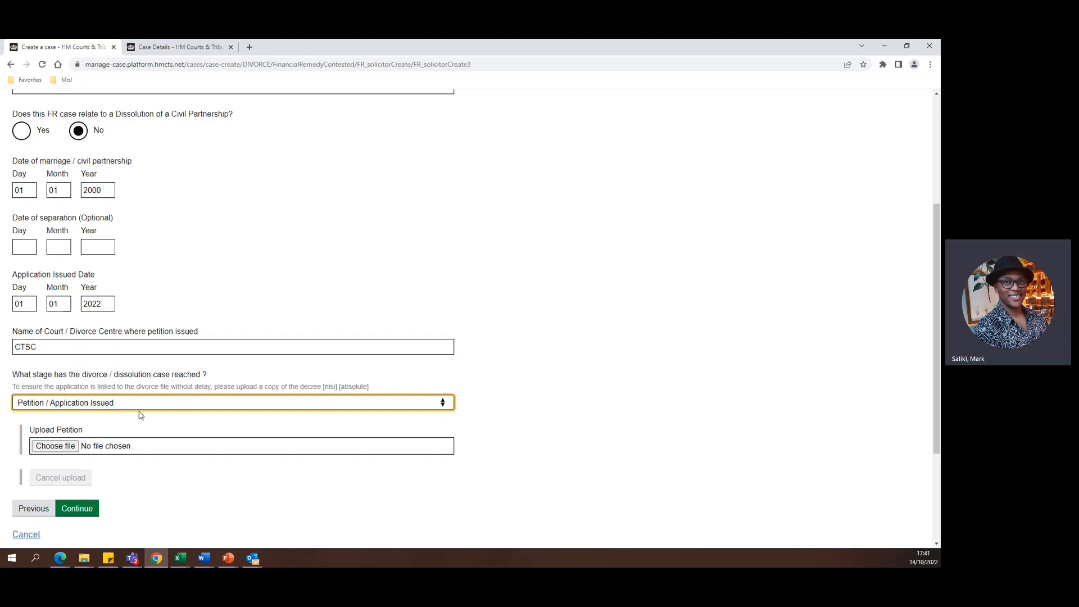
Upload Blankdoc.pdf as the petition and continue to the Applicant's Details.
click(66, 445)
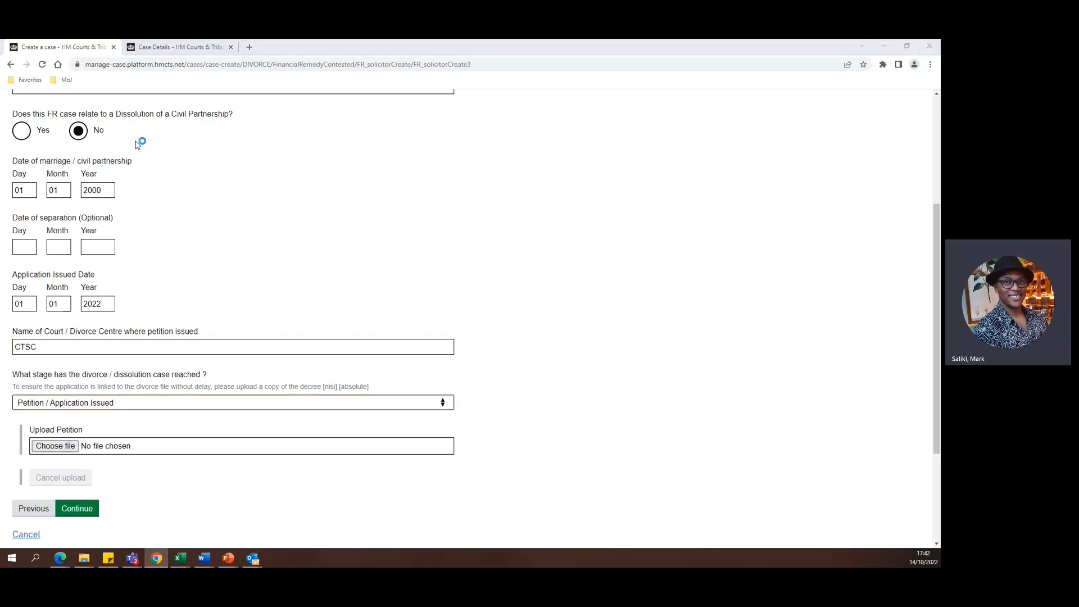
double_click(129, 161)
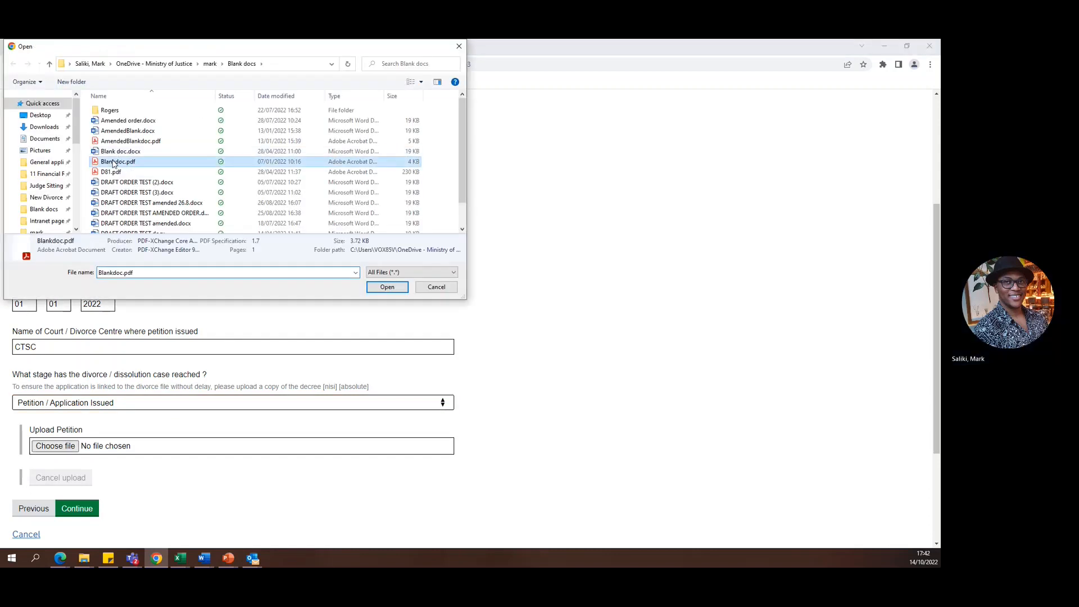
click(79, 521)
Fill in the applicant's current first and last names and continue to the Respondent's Details.
click(145, 271)
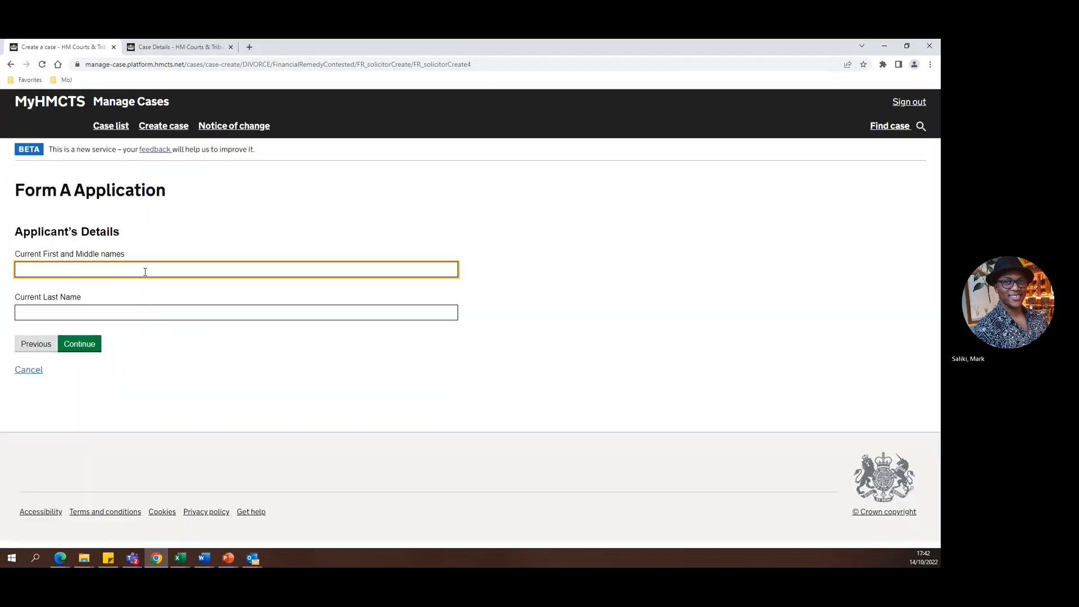
text(pet)
key(BackSpace)
key(BackSpace)
key(BackSpace)
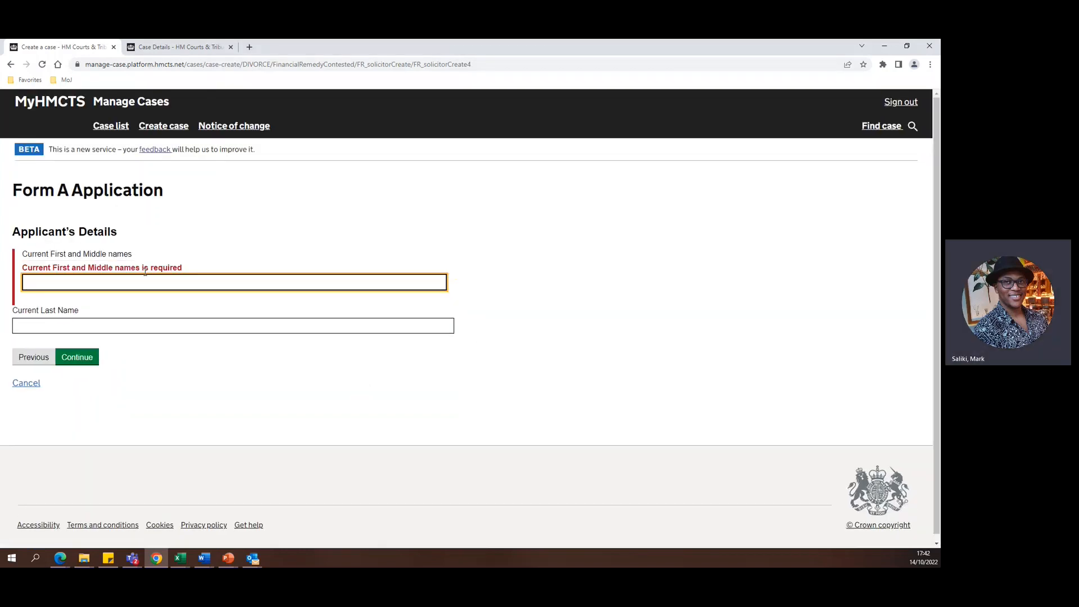
text(Joe)
key(Tab)
text(Bloggs)
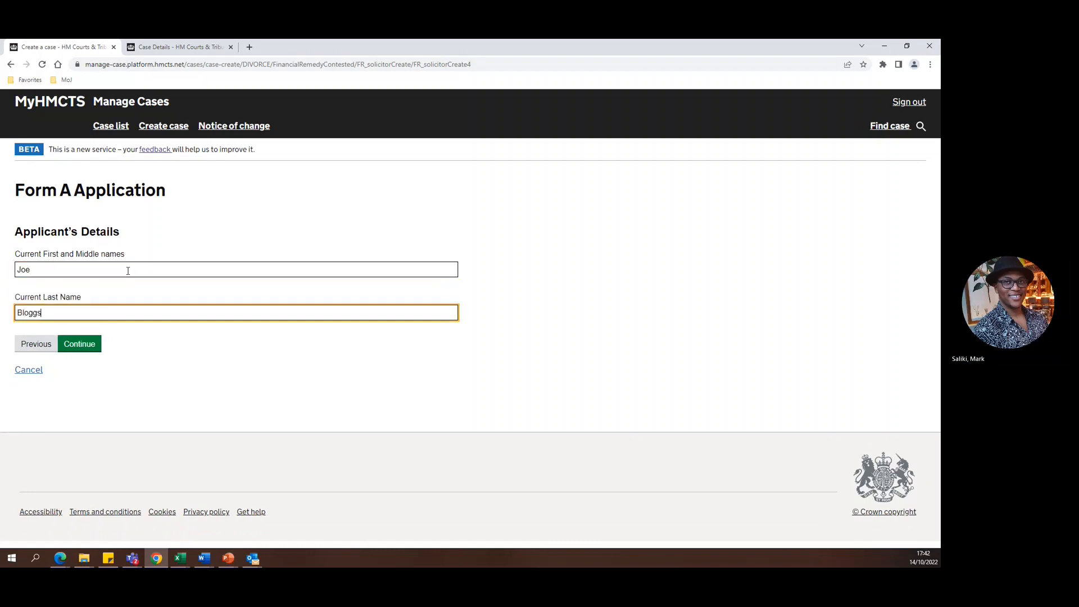
click(89, 345)
Fill in the respondent's current first and last names and continue to the representation question.
click(98, 273)
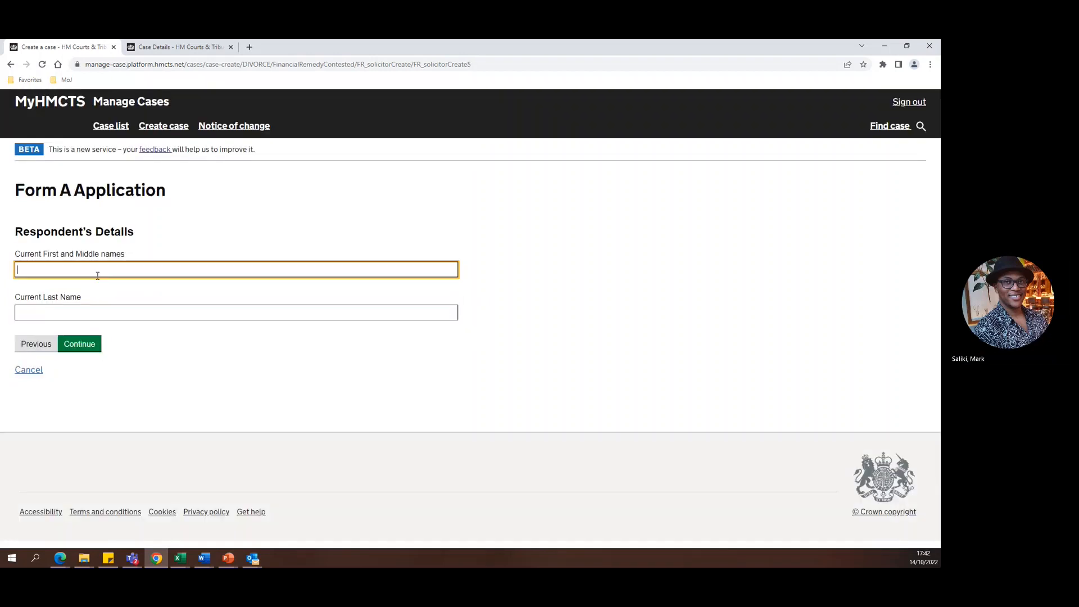
text(Jane)
key(Tab)
text(Blo)
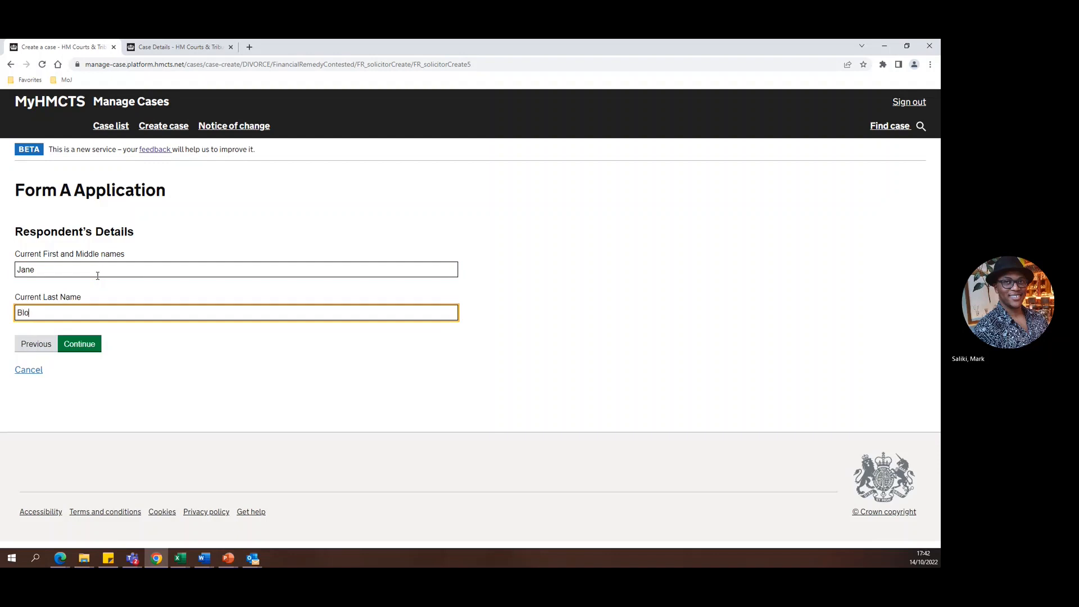
text(ggs)
click(84, 344)
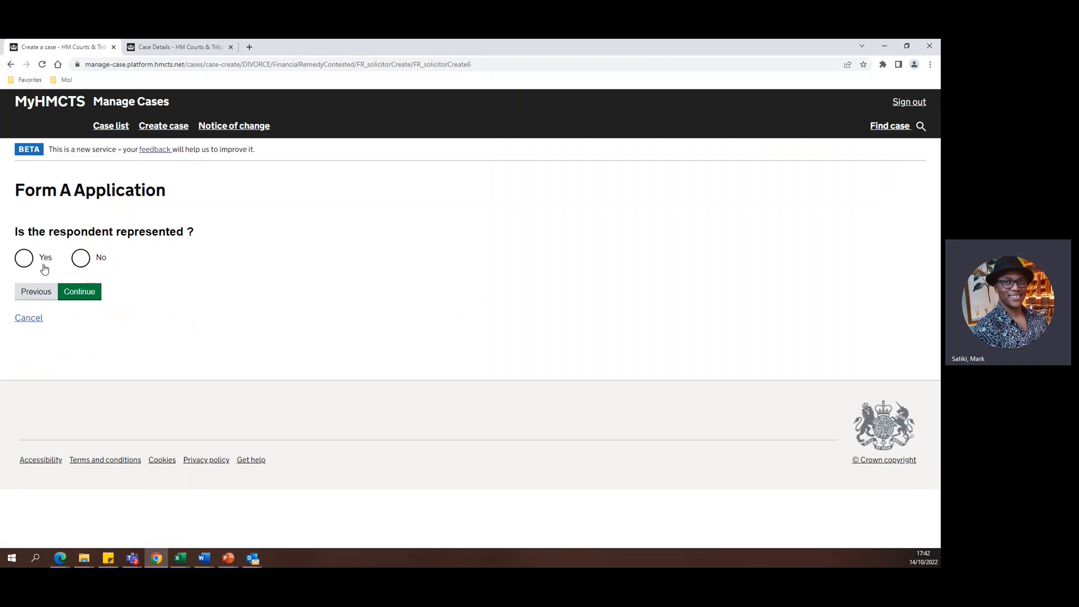
Mark the respondent as represented, search organisations by postcode and select FR_RespondentSols_Test_Prod as the respondent's organisation.
click(81, 262)
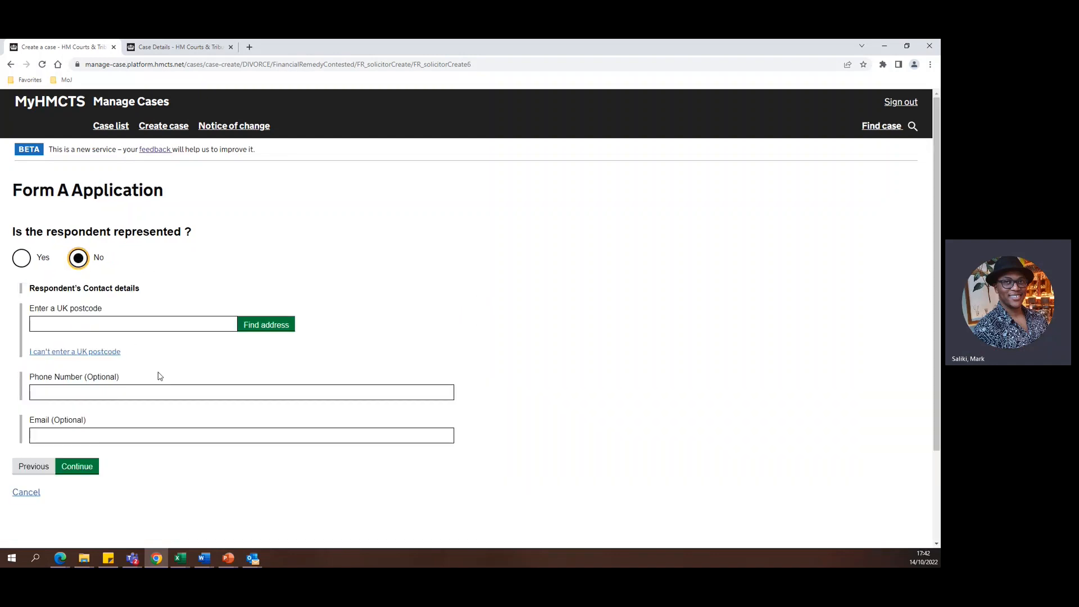
click(23, 262)
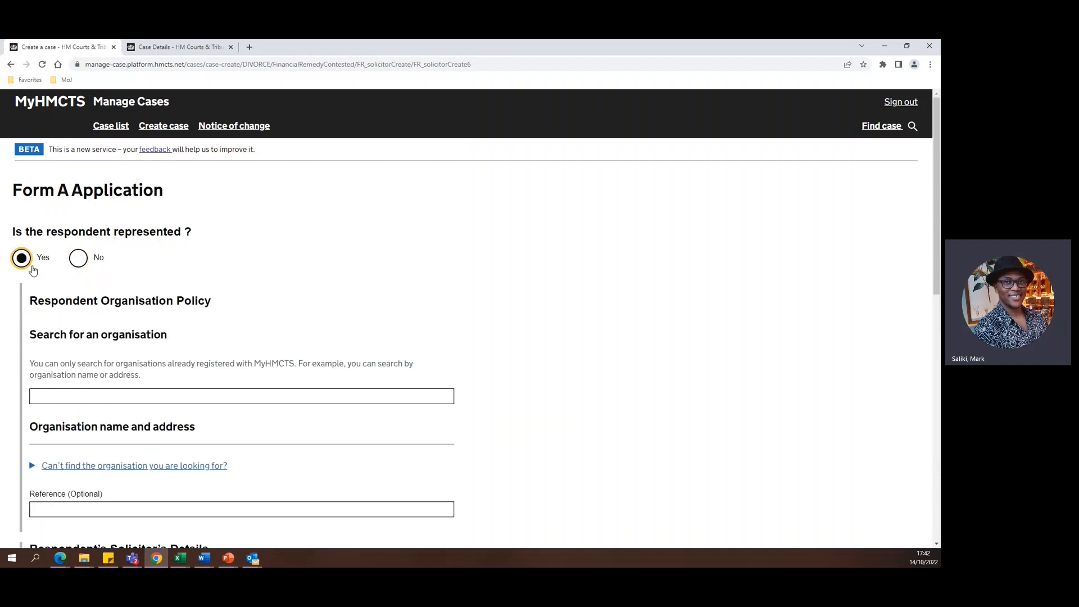
click(141, 393)
text(sw1)
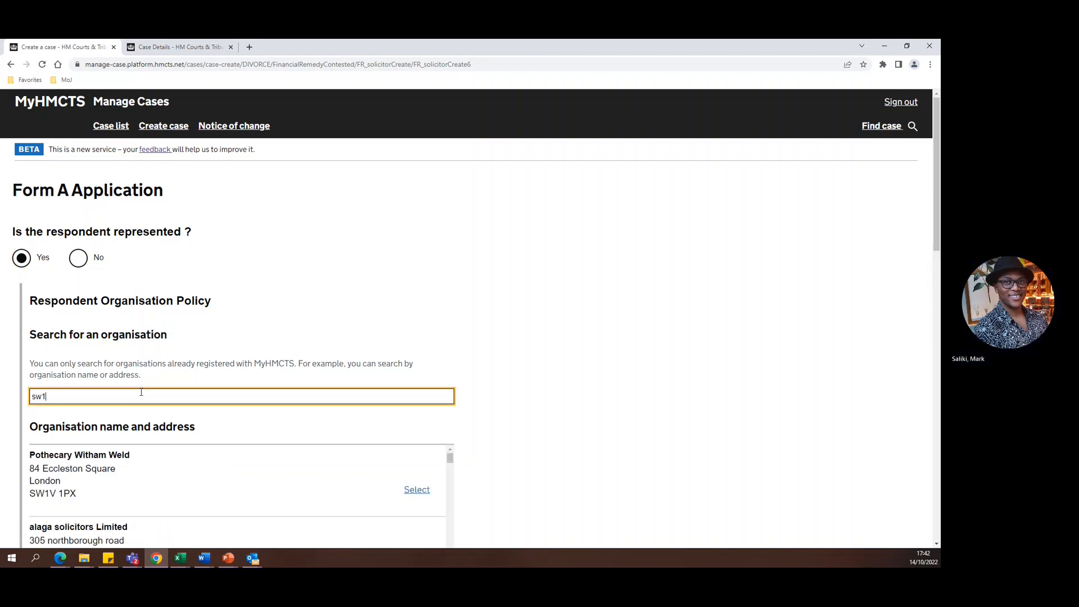
text(h 9aj)
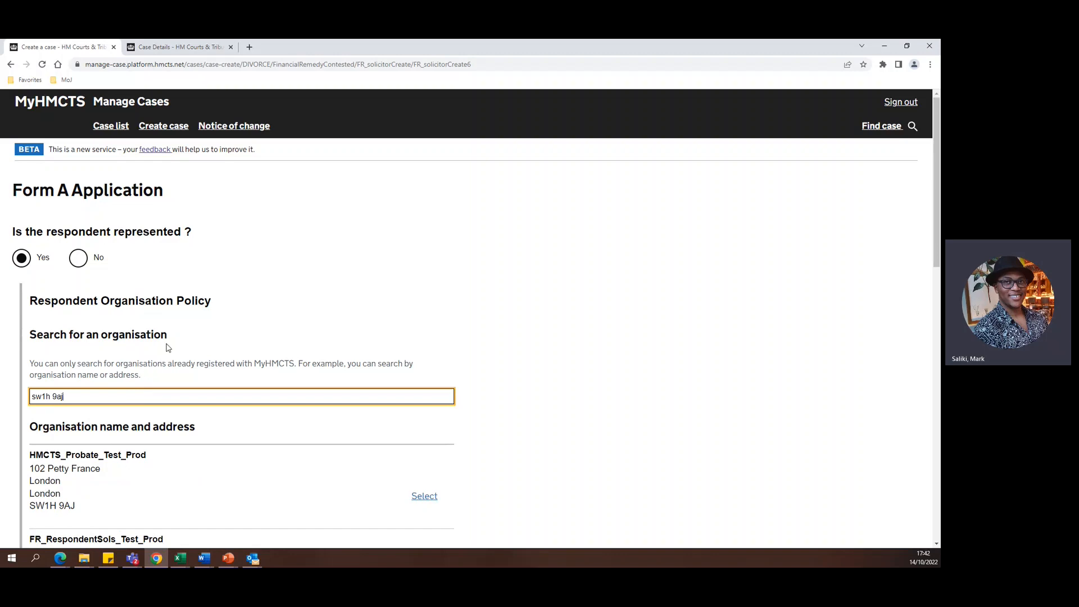
scroll(167, 348, down, 2)
scroll(171, 365, down, 1)
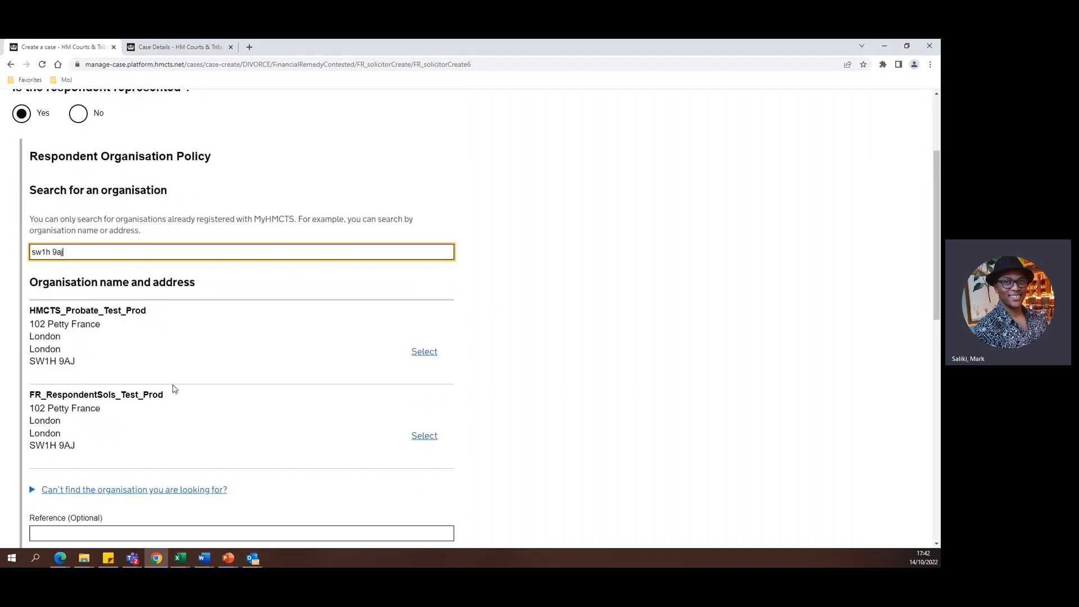
click(423, 436)
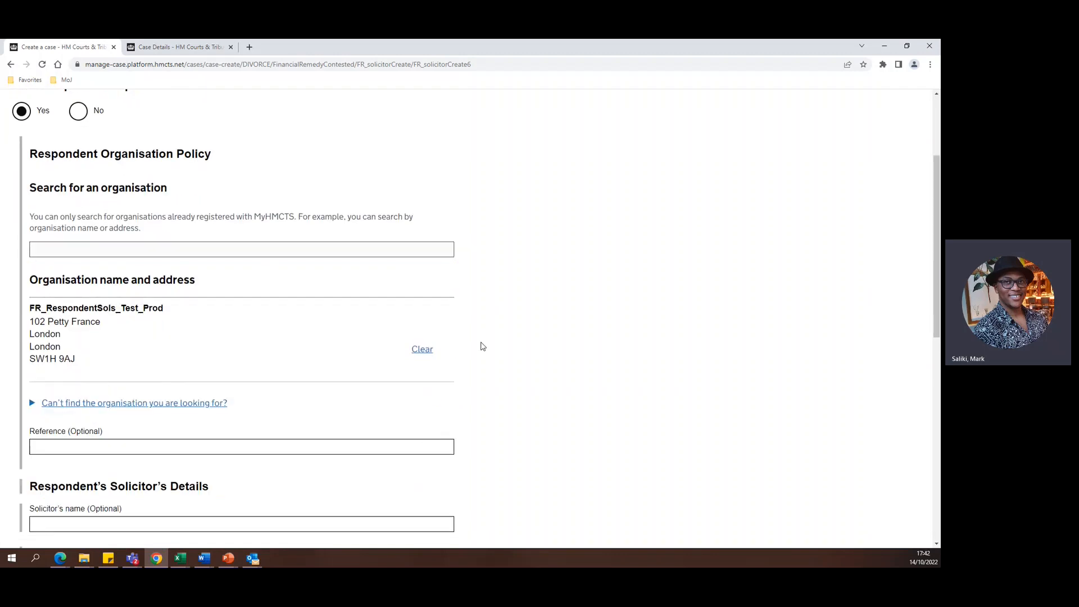
Enter test as the optional reference in the Respondent Organisation Policy.
click(156, 442)
text(te)
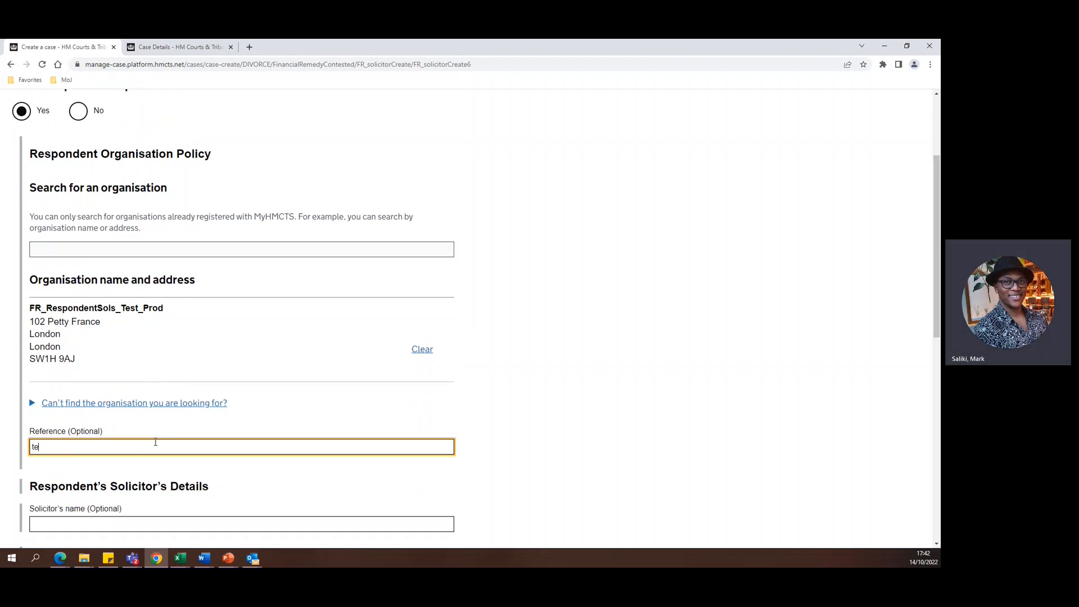
text(st)
Fill in the respondent's solicitor's name and enter Solicitor resp as the firm, leaving the solicitor's reference blank.
scroll(155, 425, down, 3)
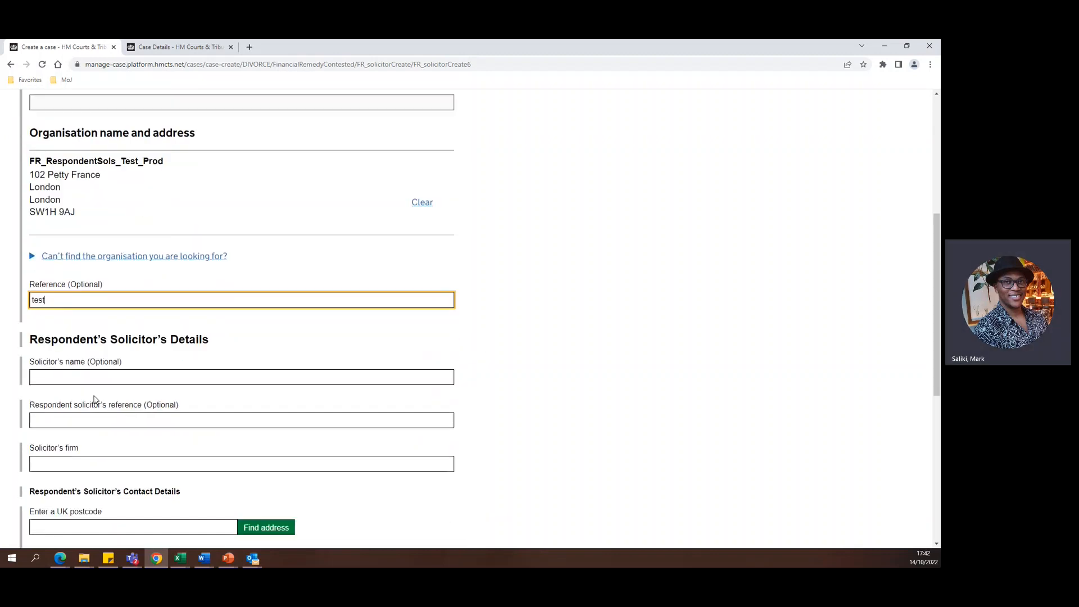
click(94, 377)
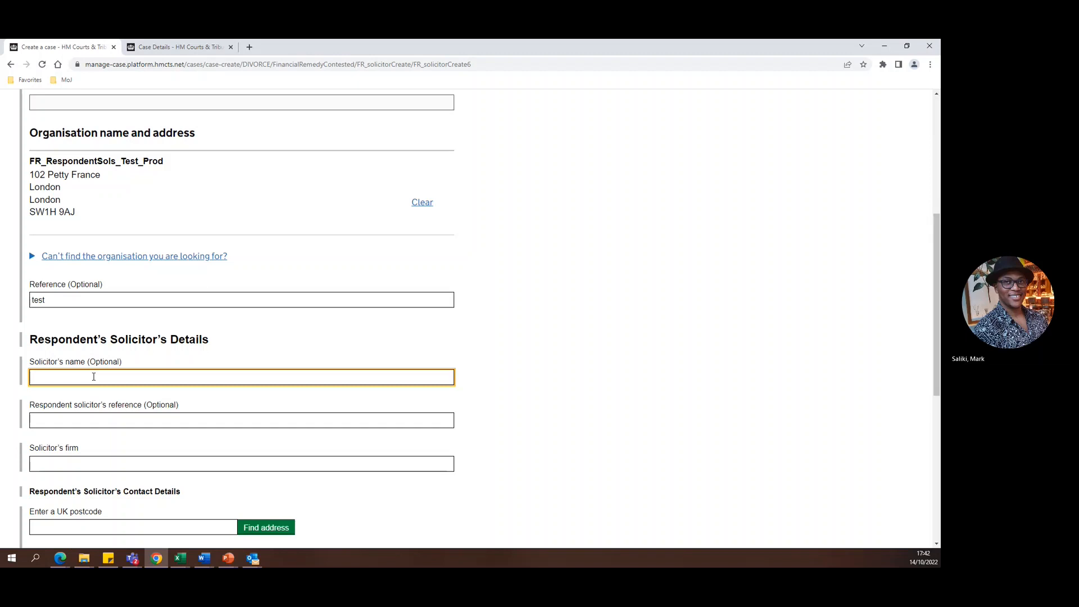
text(john smuith)
key(Tab)
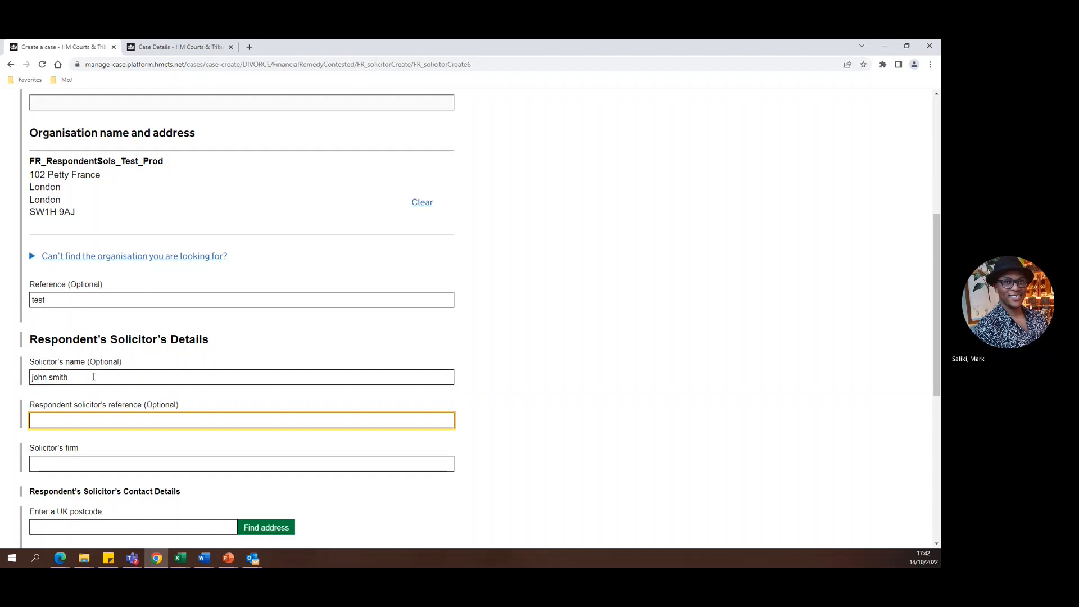
click(71, 460)
text(Solici)
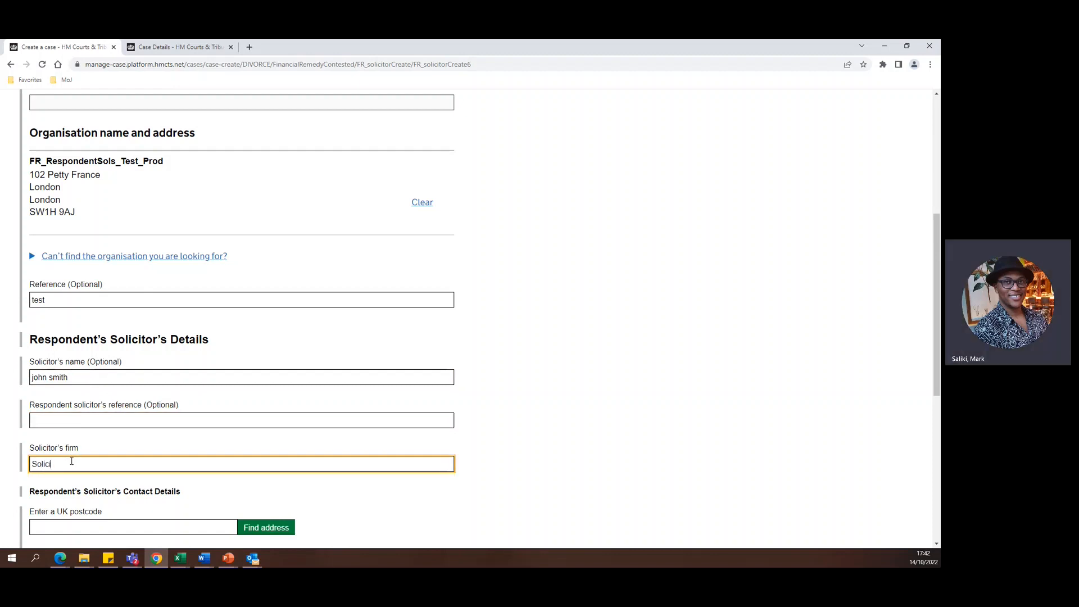
text(tor resp)
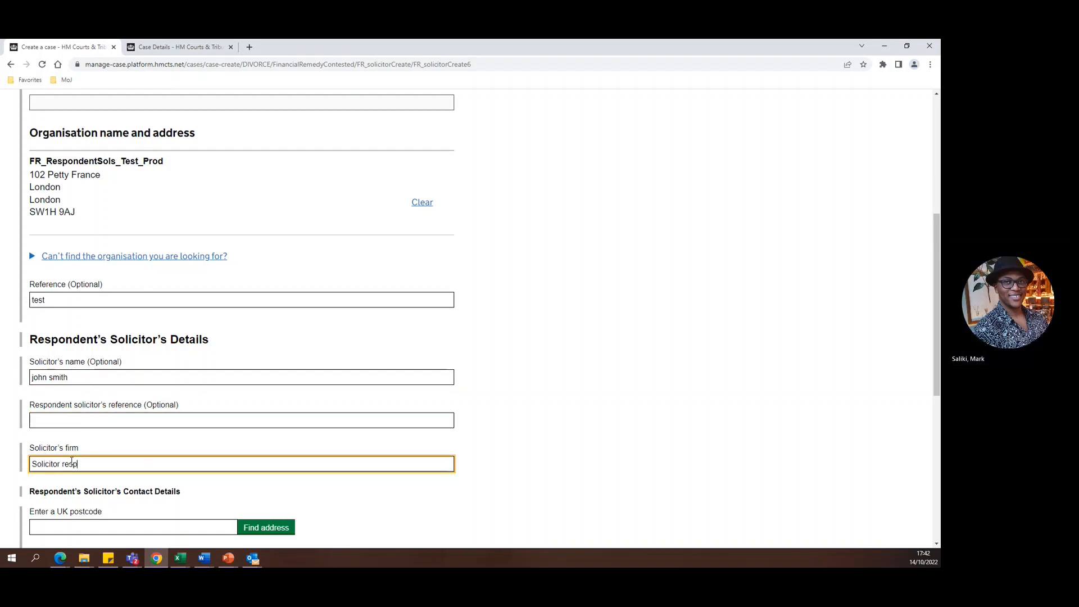
Look up the respondent's solicitor's address by postcode and choose the Ministry Of Justice, Seventh Floor entry.
scroll(77, 442, down, 2)
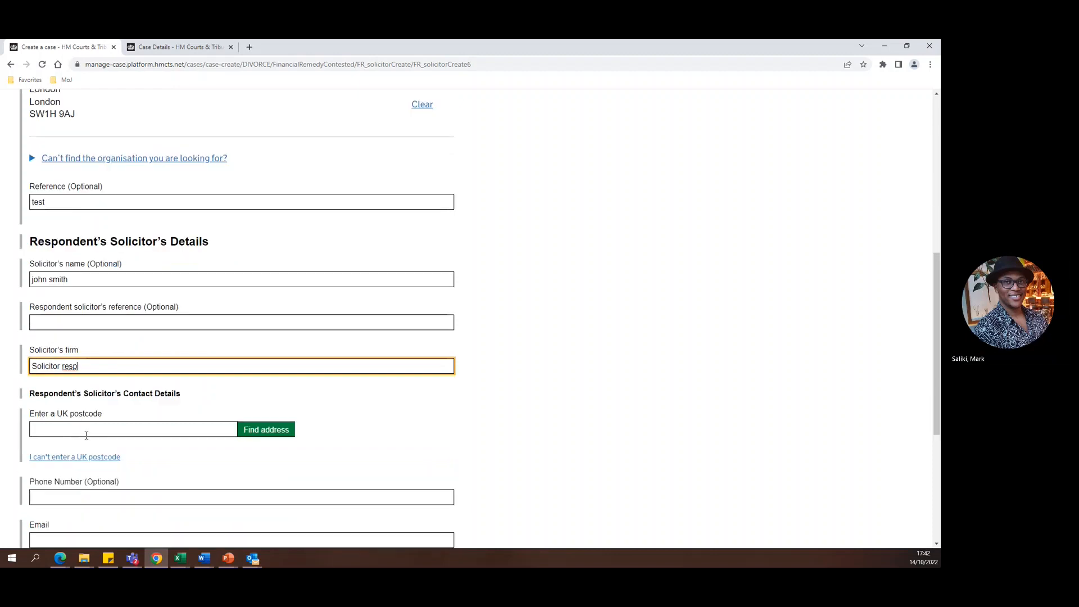
click(107, 430)
text(sw1)
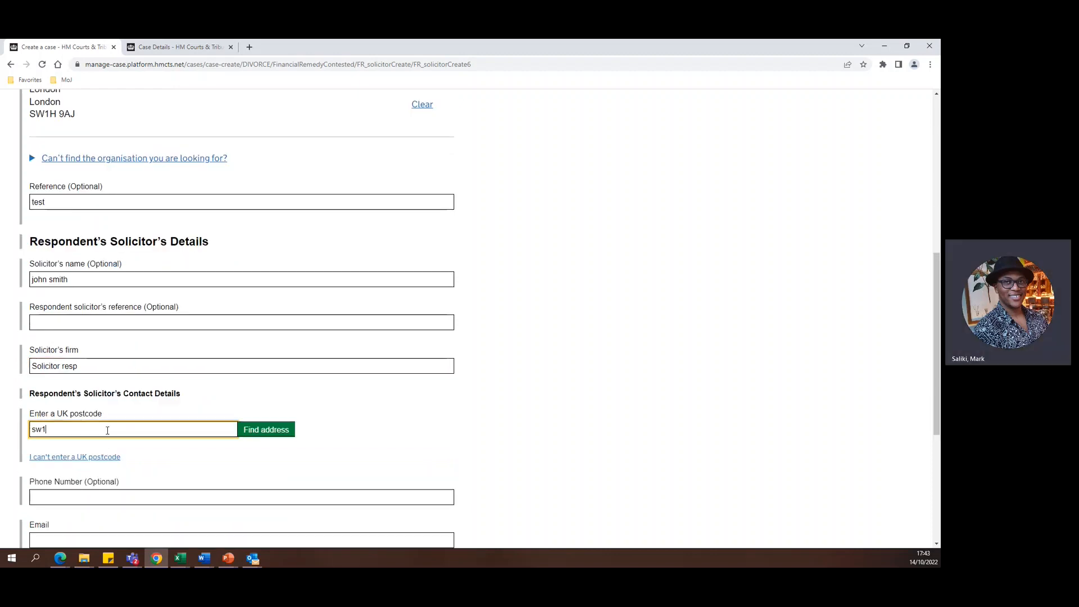
text(h 9aj)
click(266, 429)
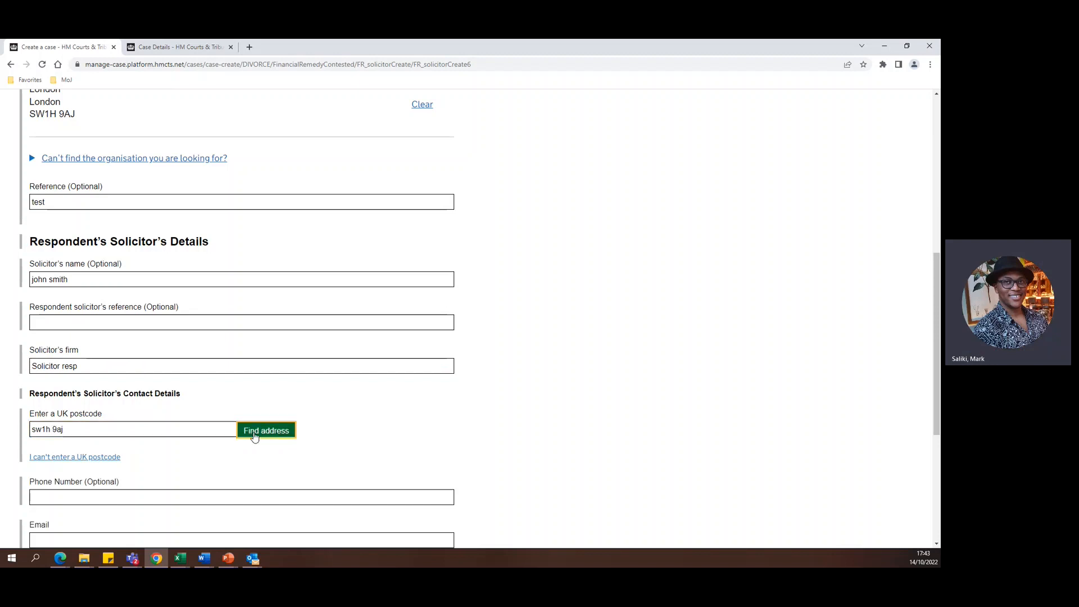
click(223, 472)
click(197, 495)
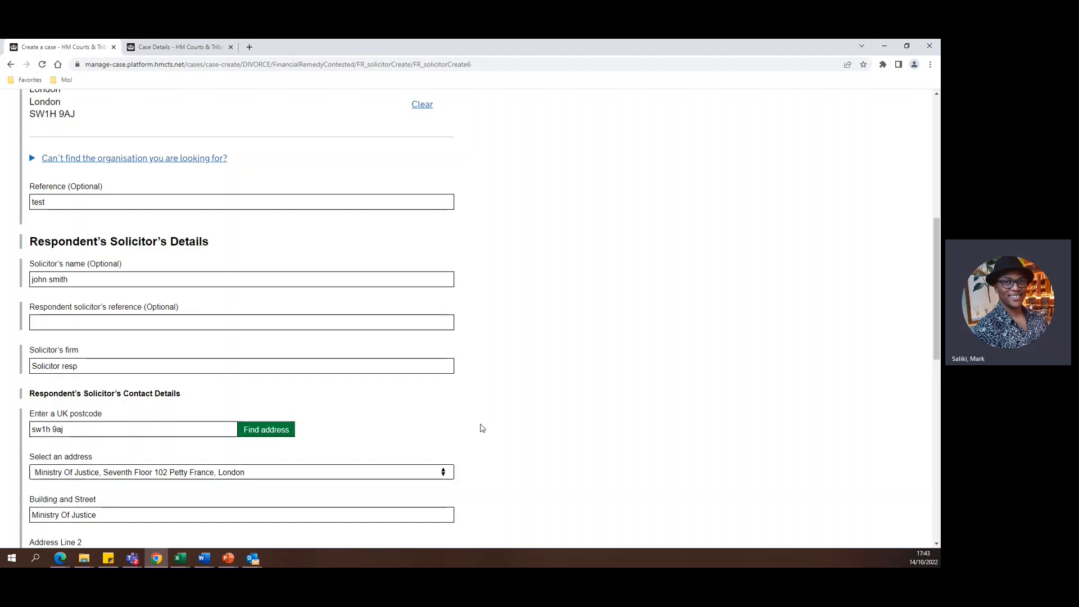
Fill in the respondent's solicitor's email, leave the phone and DX numbers blank, and continue the application.
scroll(491, 427, down, 2)
scroll(490, 426, down, 5)
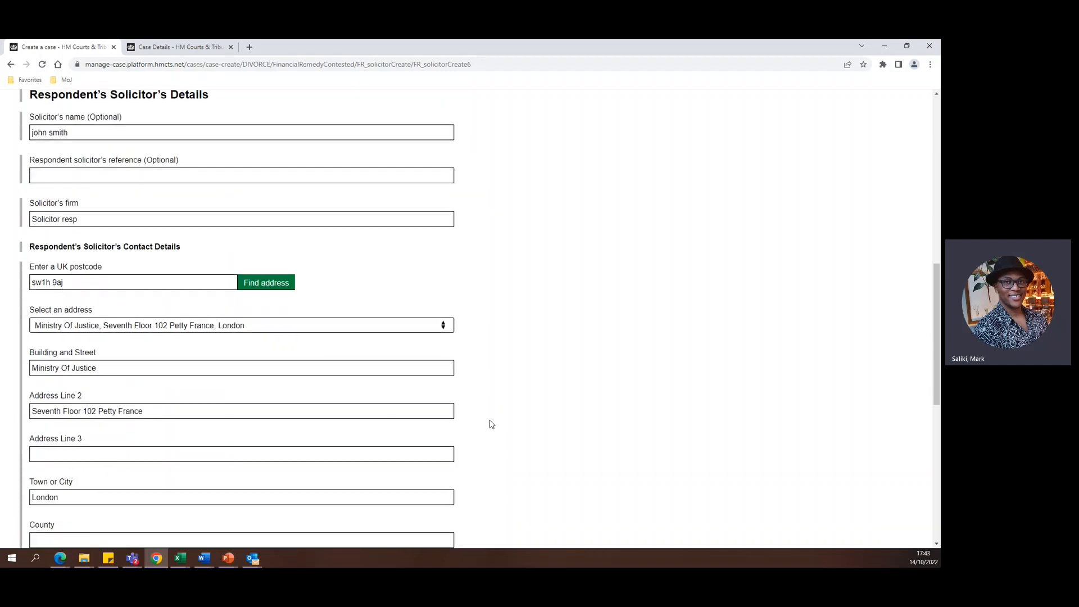
scroll(112, 407, down, 1)
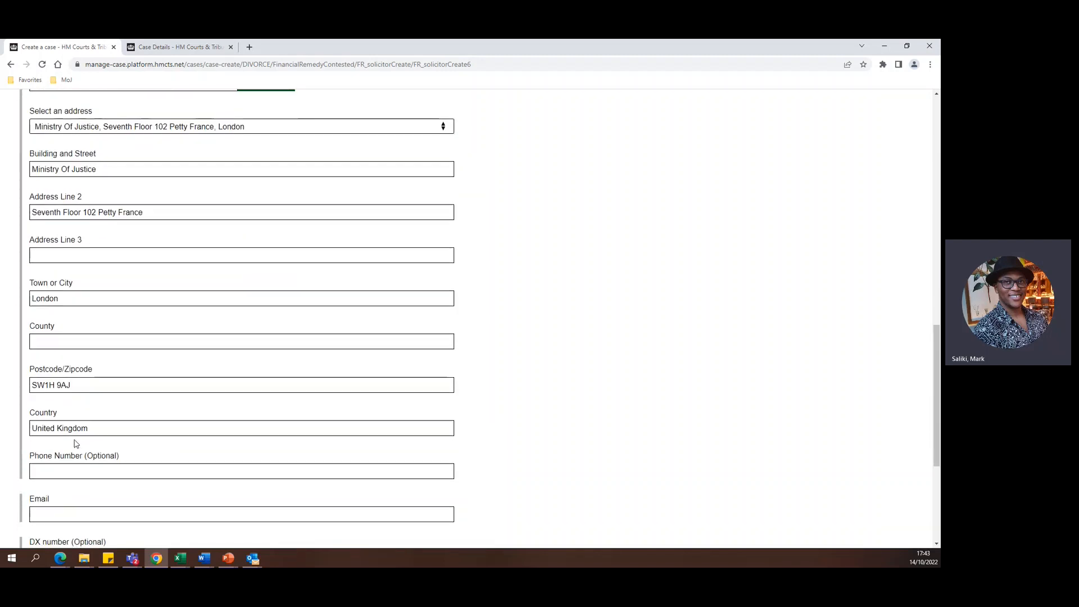
click(59, 466)
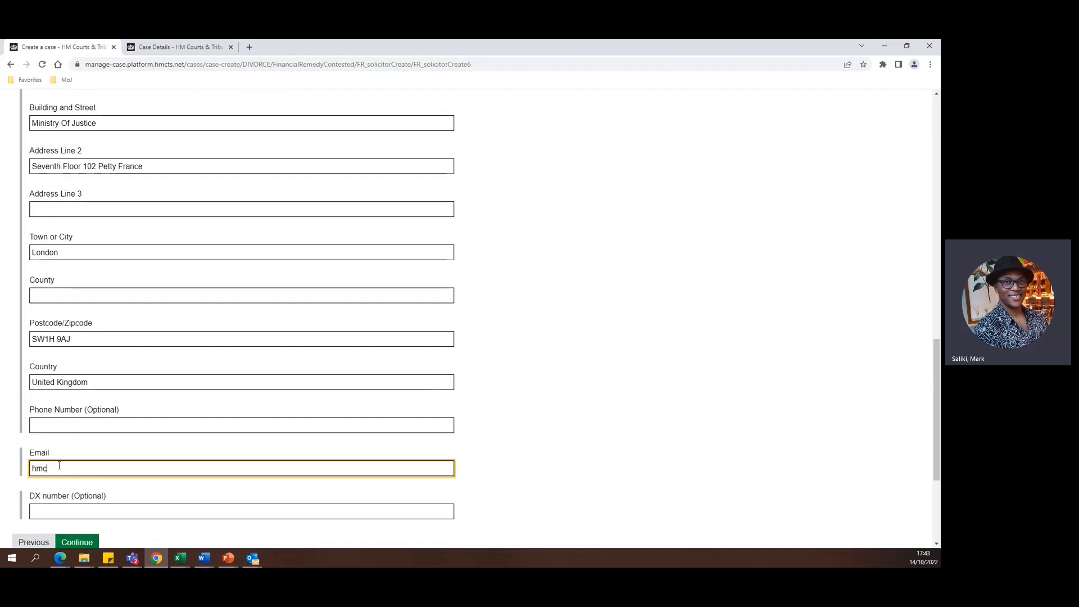
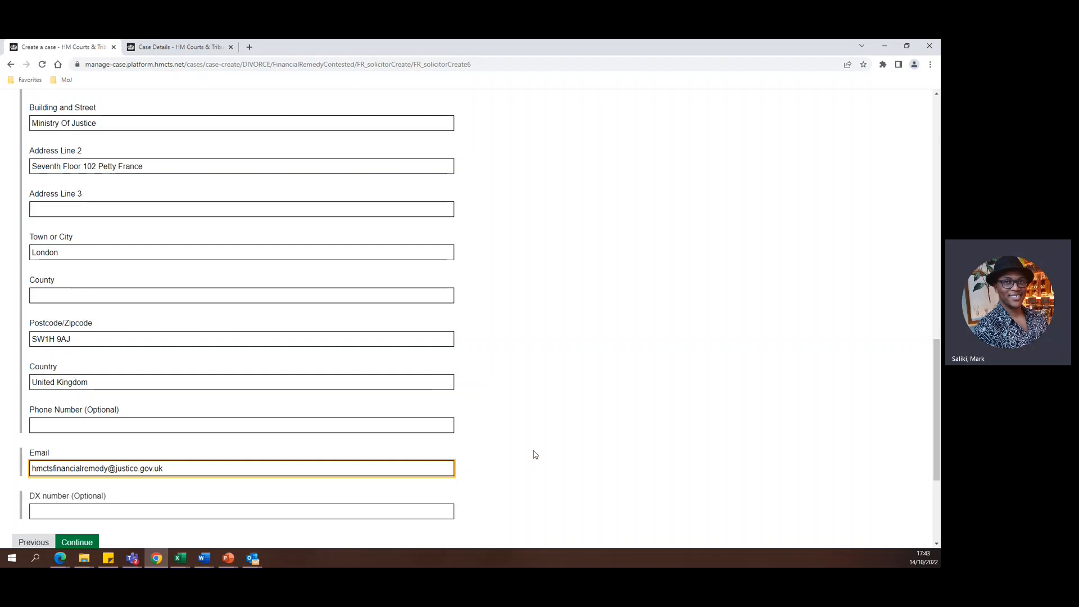
scroll(393, 443, down, 3)
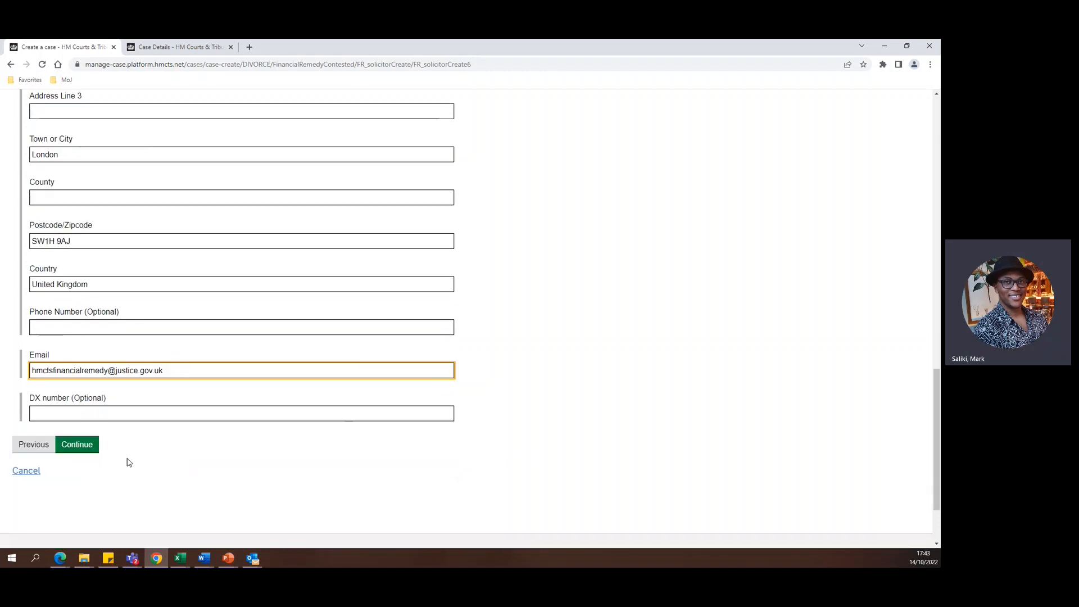
click(88, 448)
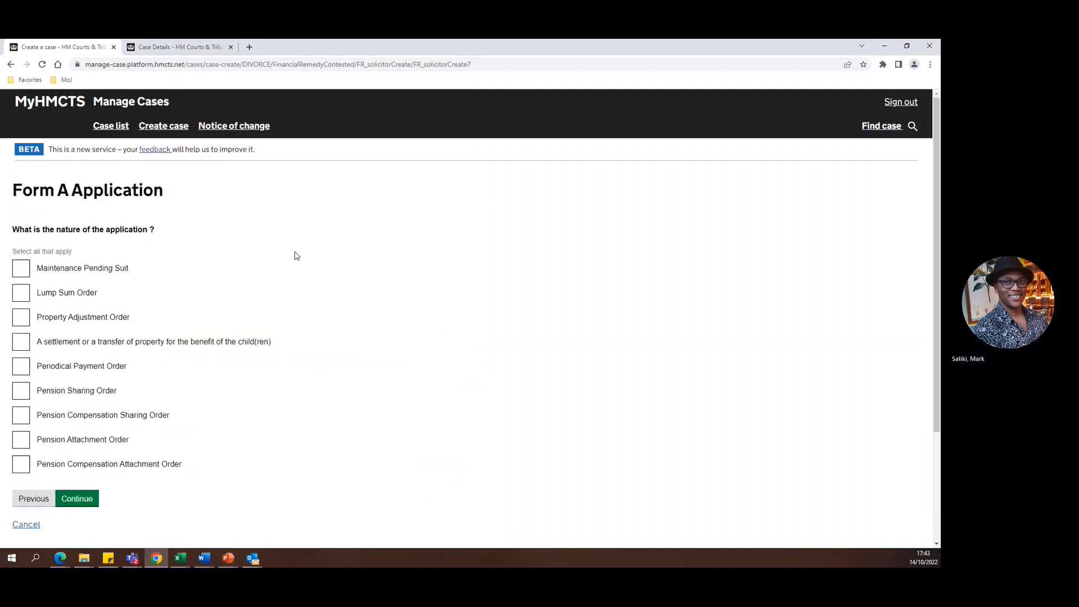
Choose Lump Sum Order and Maintenance Pending Suit as the nature of the application, and answer No to the Fast Track Procedure question.
click(25, 291)
click(21, 269)
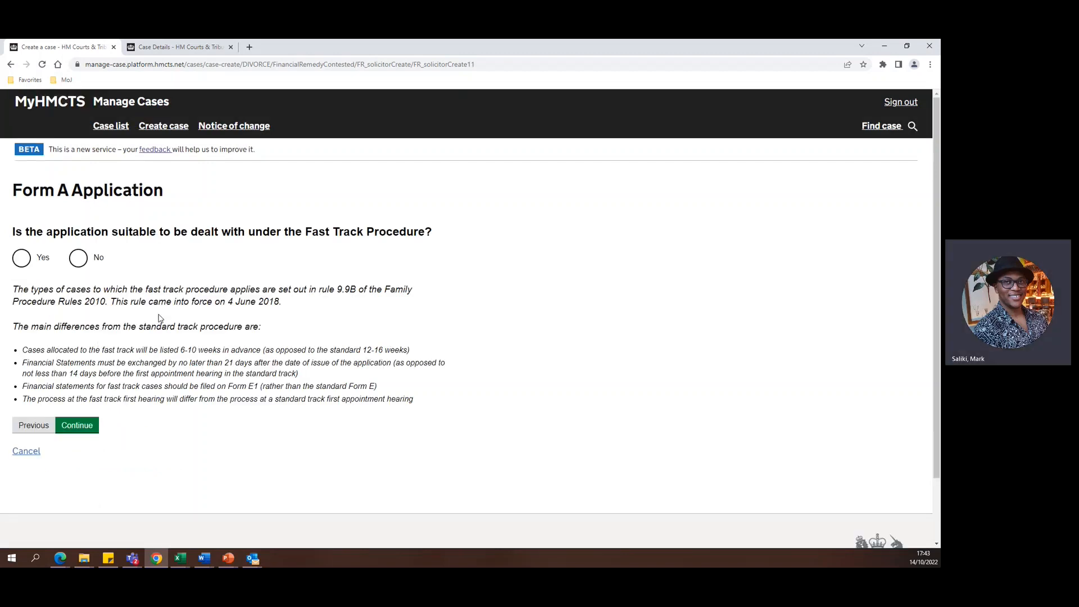
click(79, 260)
click(31, 259)
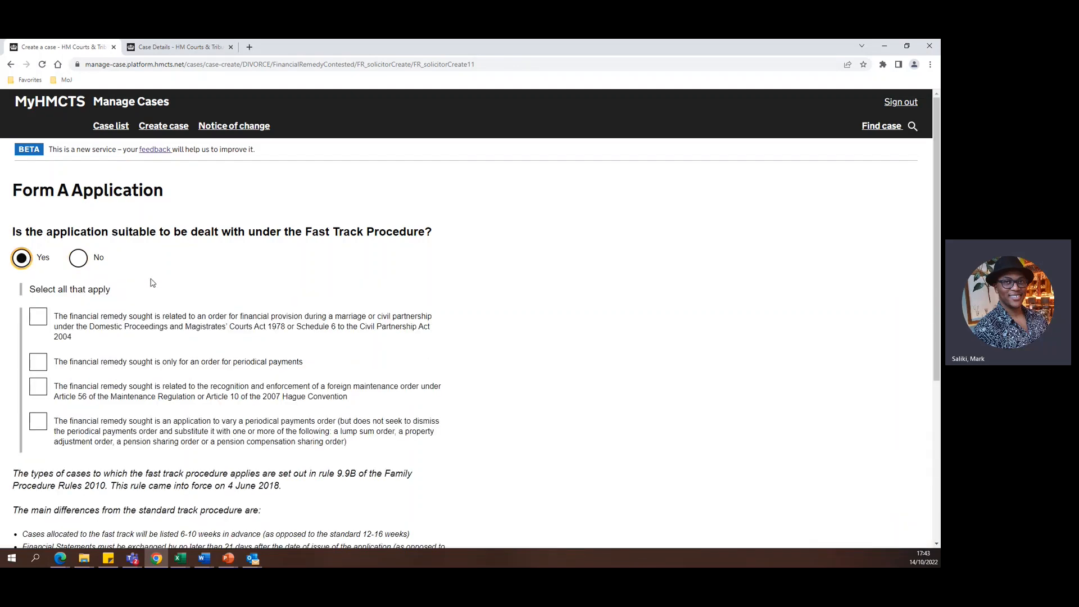
click(79, 260)
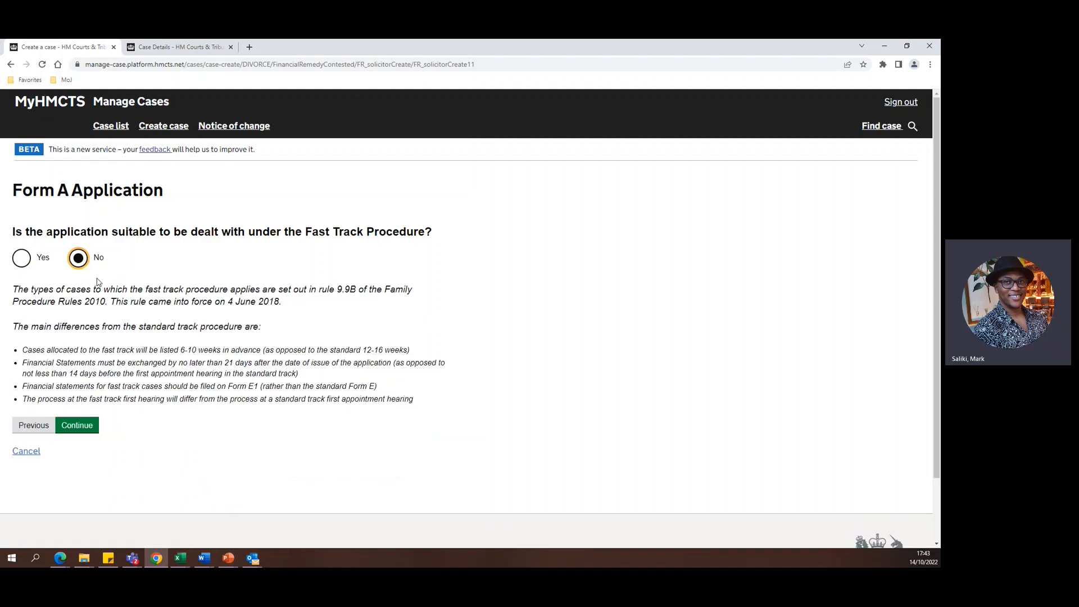
click(99, 428)
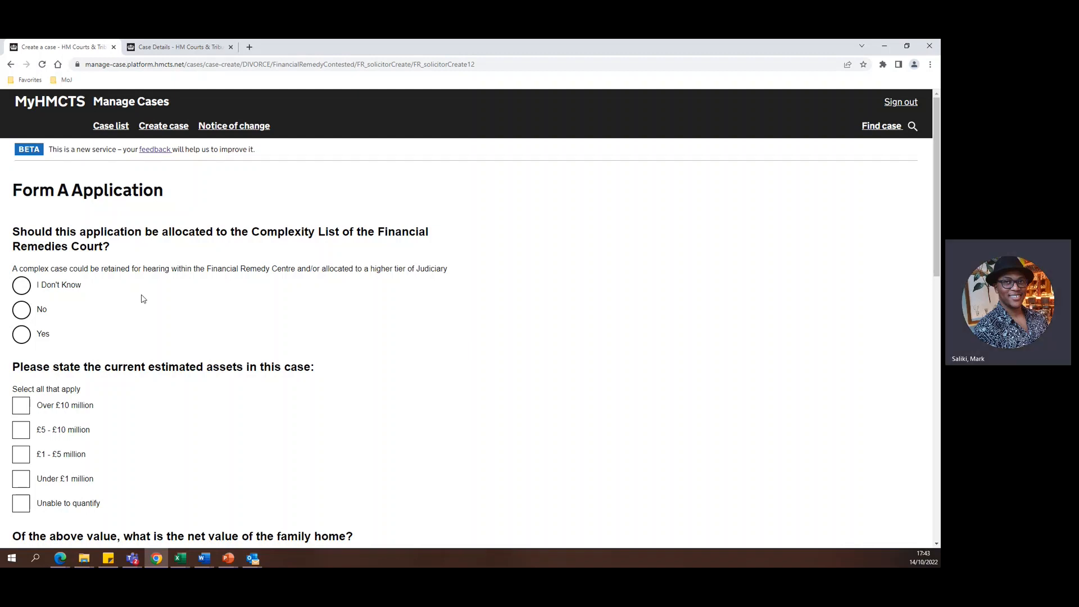
Answer No to Complexity List allocation and set the current estimated assets to Unable to quantify.
click(22, 314)
scroll(115, 292, down, 2)
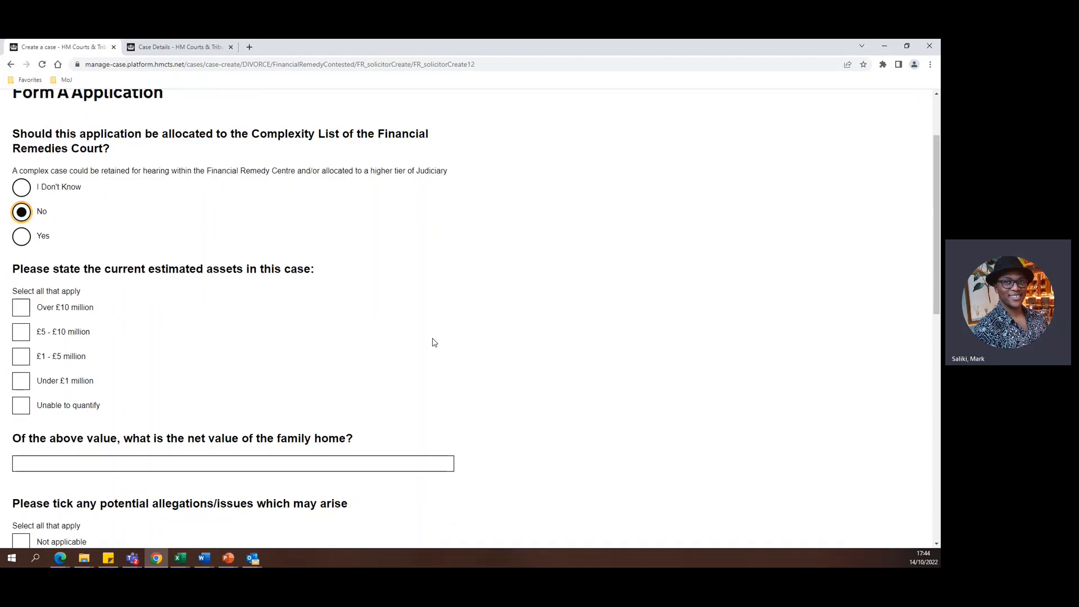
click(22, 405)
Enter £20000 as the family home's net value and mark potential allegations or issues as Not applicable, continuing to the court selection.
scroll(77, 377, down, 2)
click(77, 366)
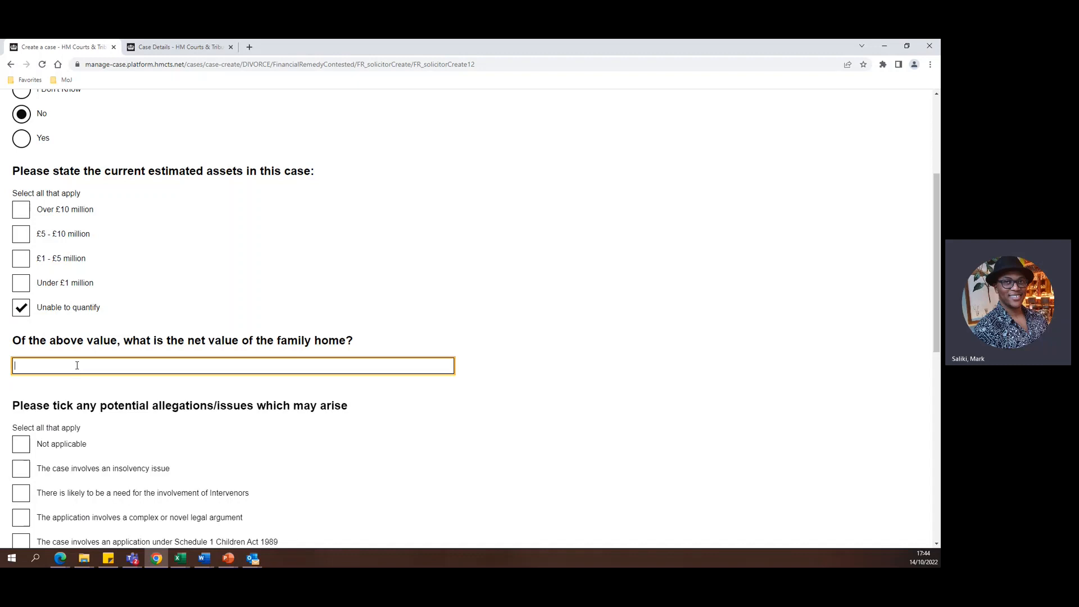
text(20000)
scroll(214, 334, down, 4)
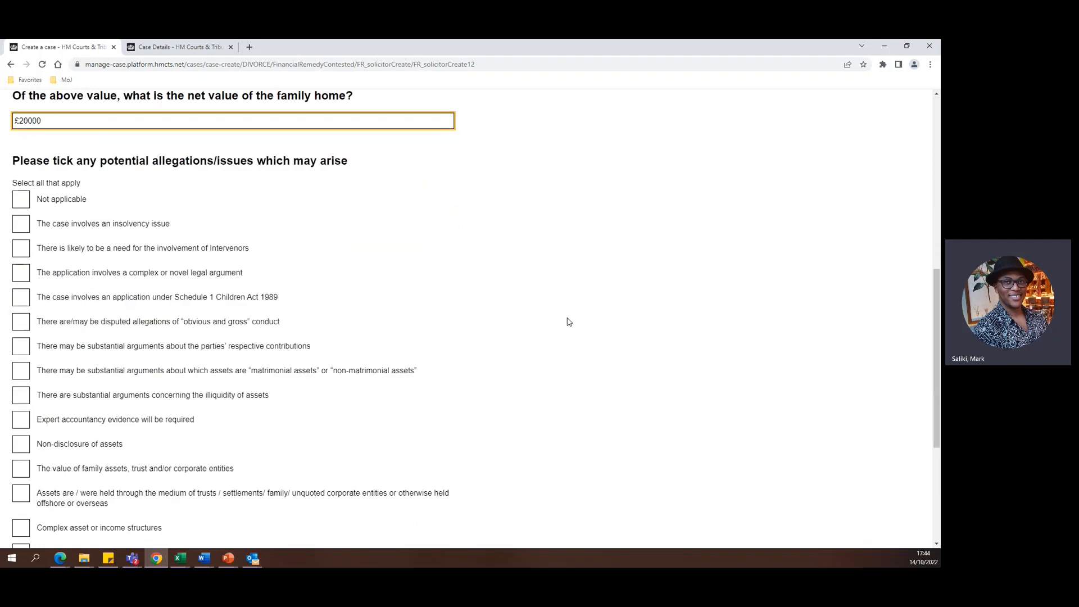
scroll(295, 276, down, 1)
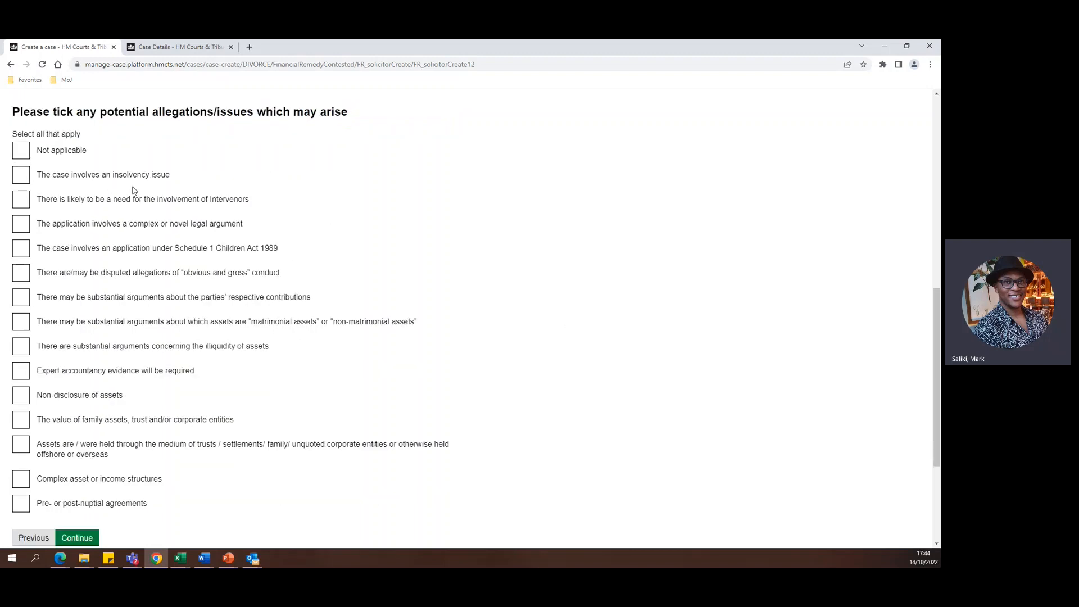
click(23, 152)
scroll(137, 309, down, 1)
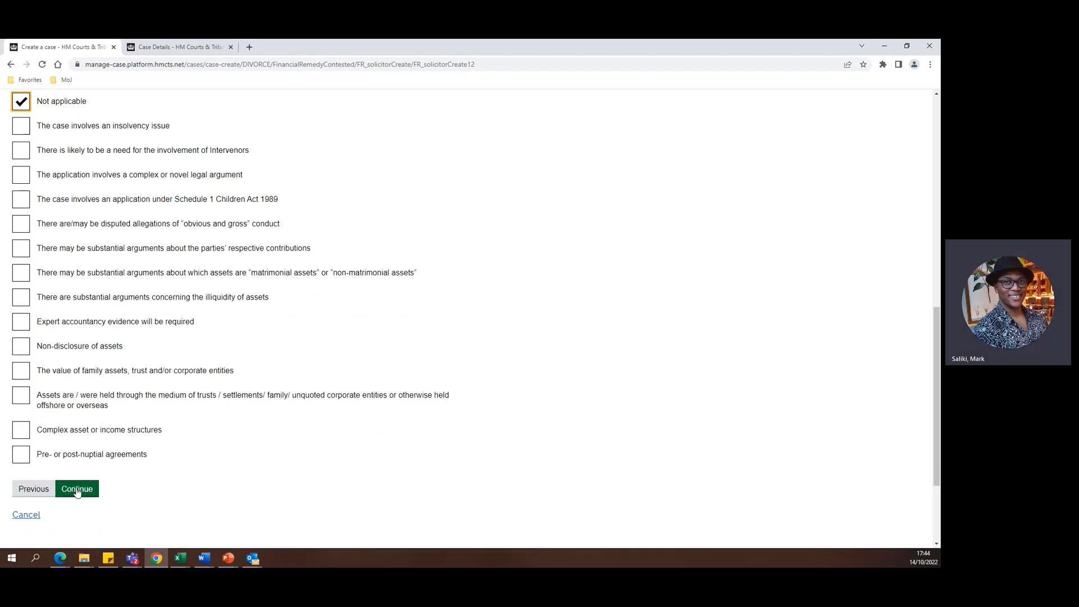
click(77, 488)
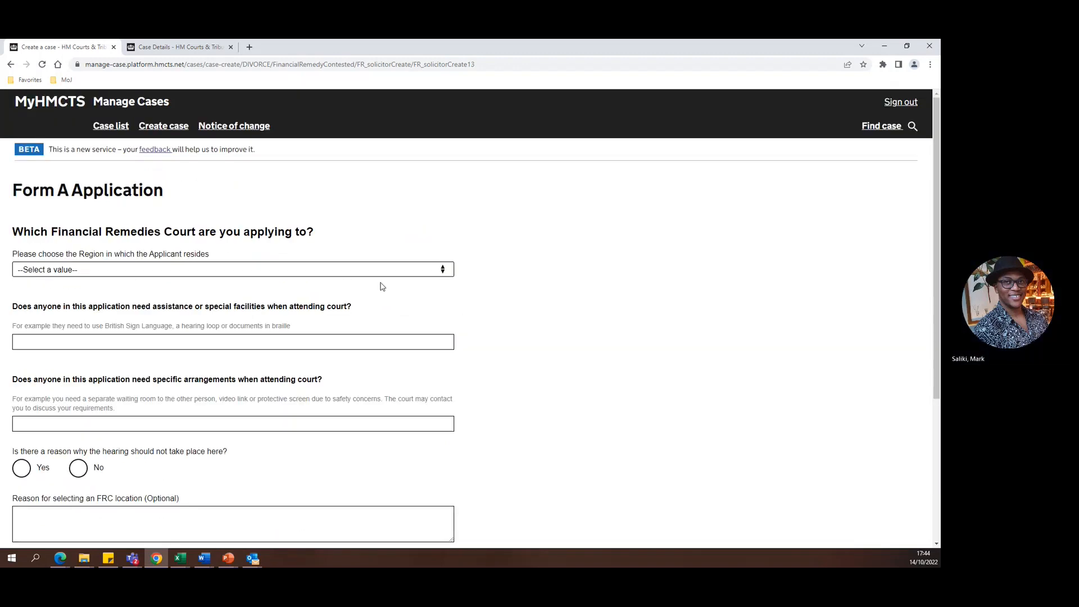
Set the applicant's region to South West and choose Bristol FRC as the Financial Remedies Court.
click(413, 271)
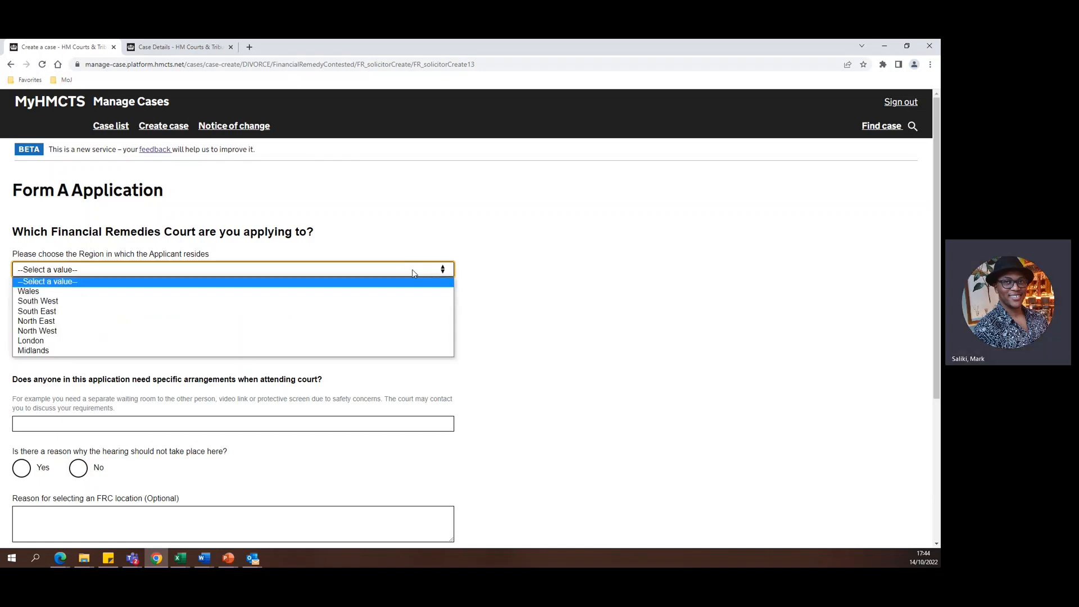
click(243, 303)
click(201, 326)
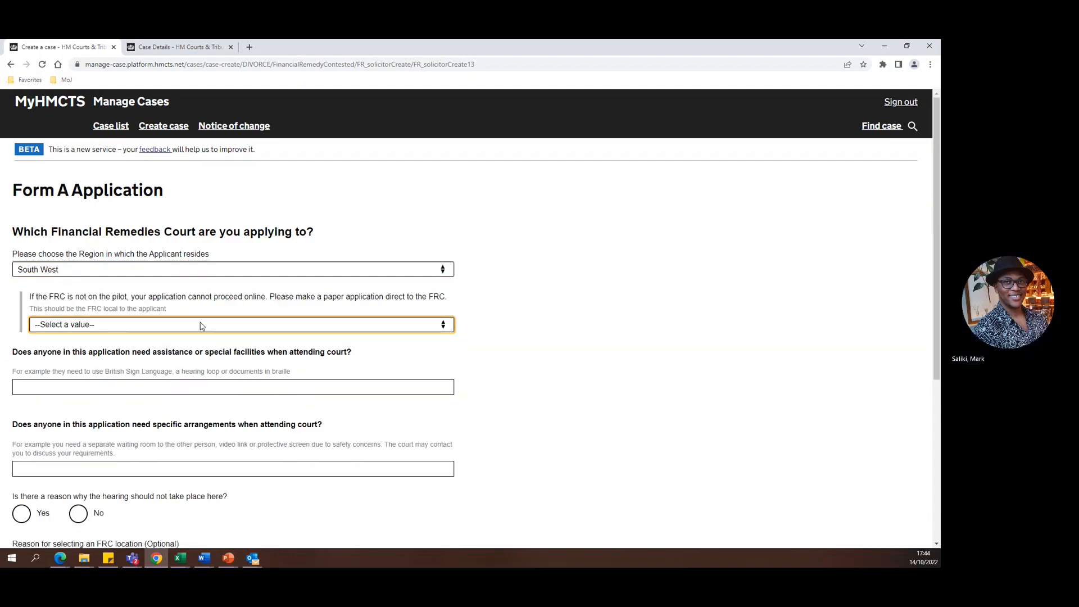
click(181, 346)
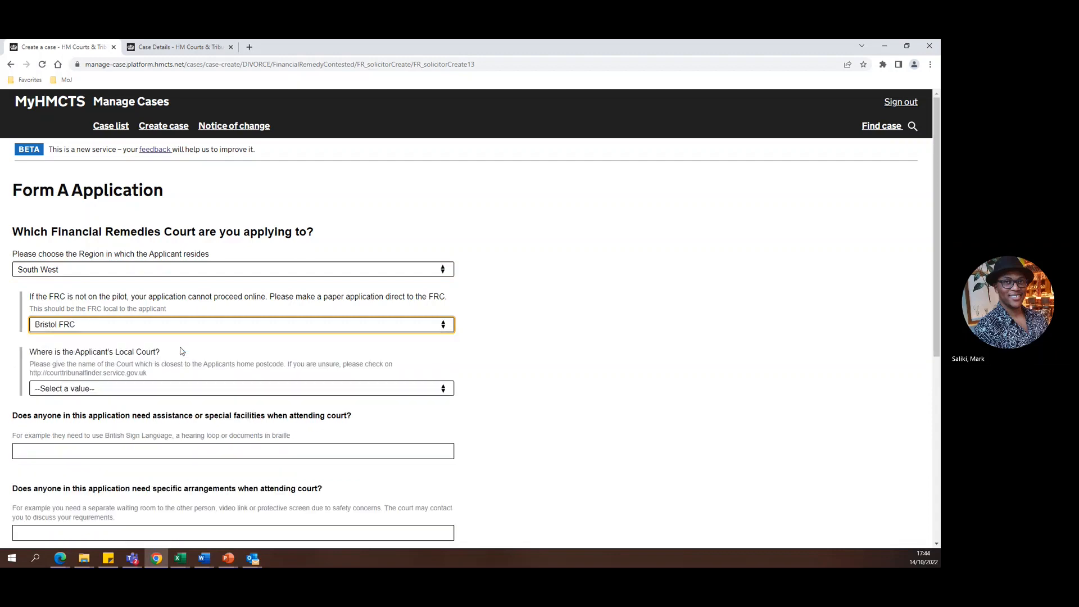
Set the applicant's local court to BRISTOL CIVIL AND FAMILY JUSTICE CENTRE.
scroll(181, 351, down, 1)
click(171, 340)
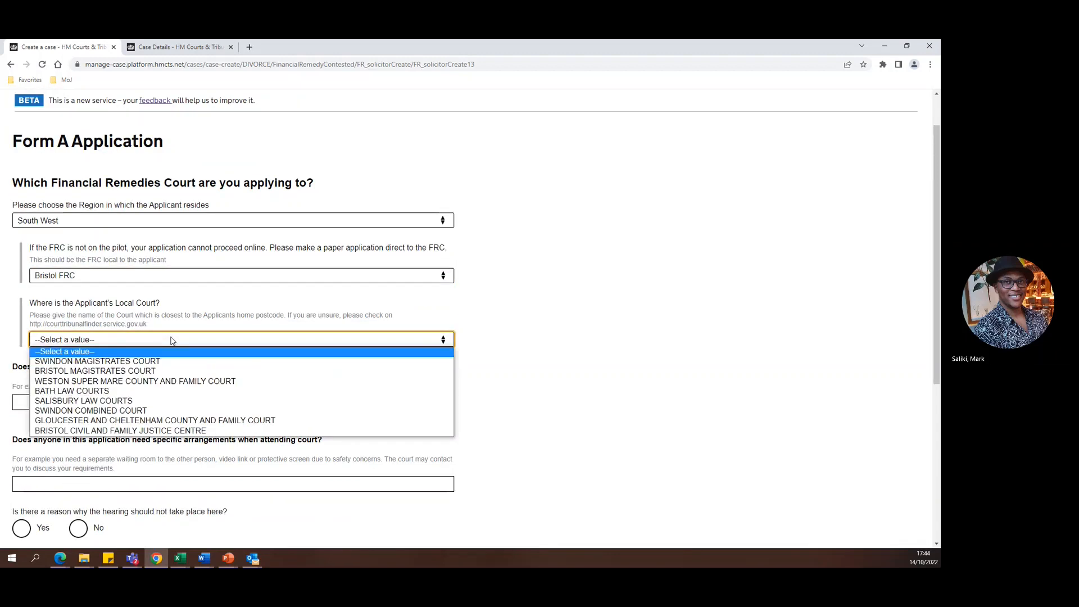
click(148, 370)
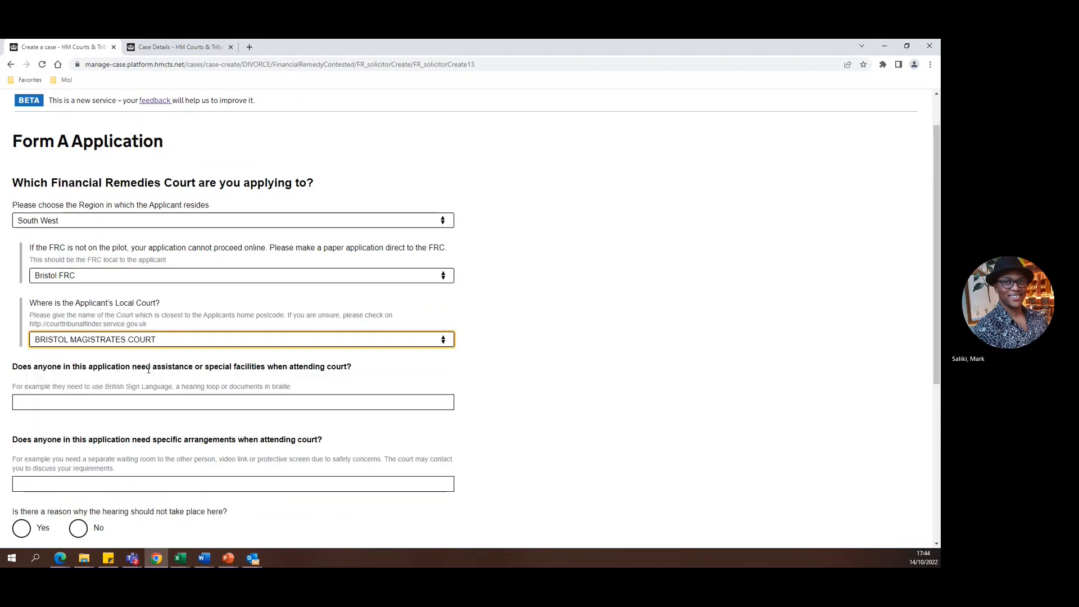
click(155, 343)
click(145, 419)
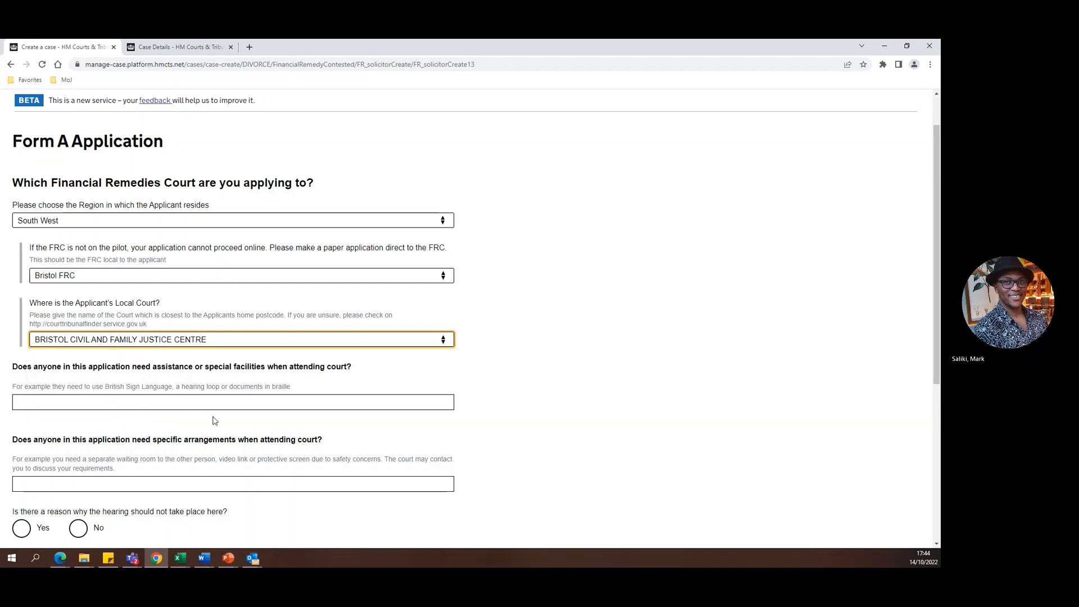
Answer No to whether there is a reason the hearing should not take place here, and continue with the optional fields blank.
scroll(214, 420, down, 2)
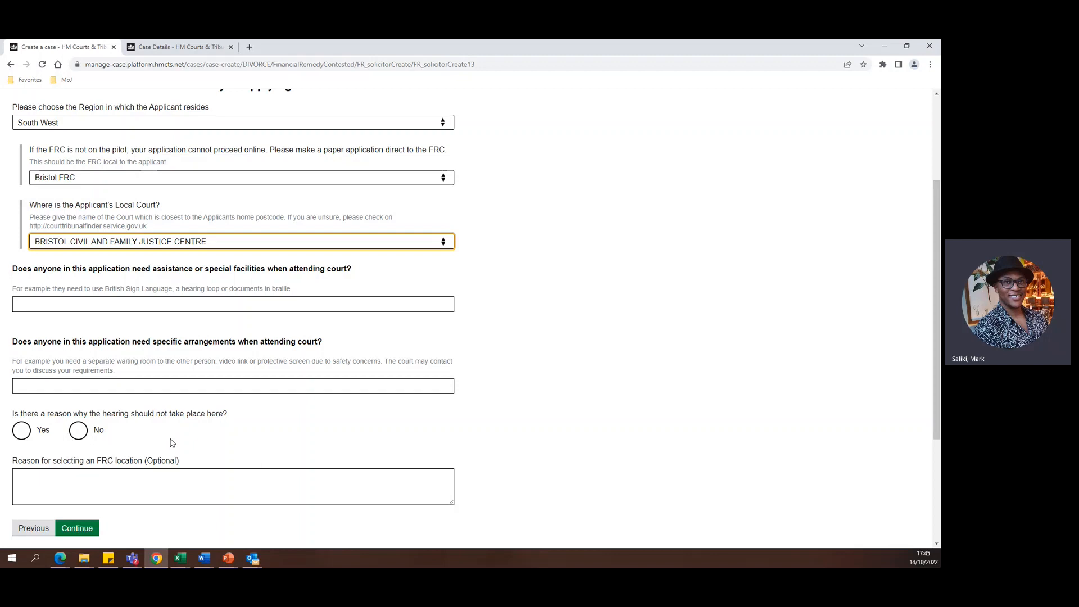
scroll(90, 482, down, 1)
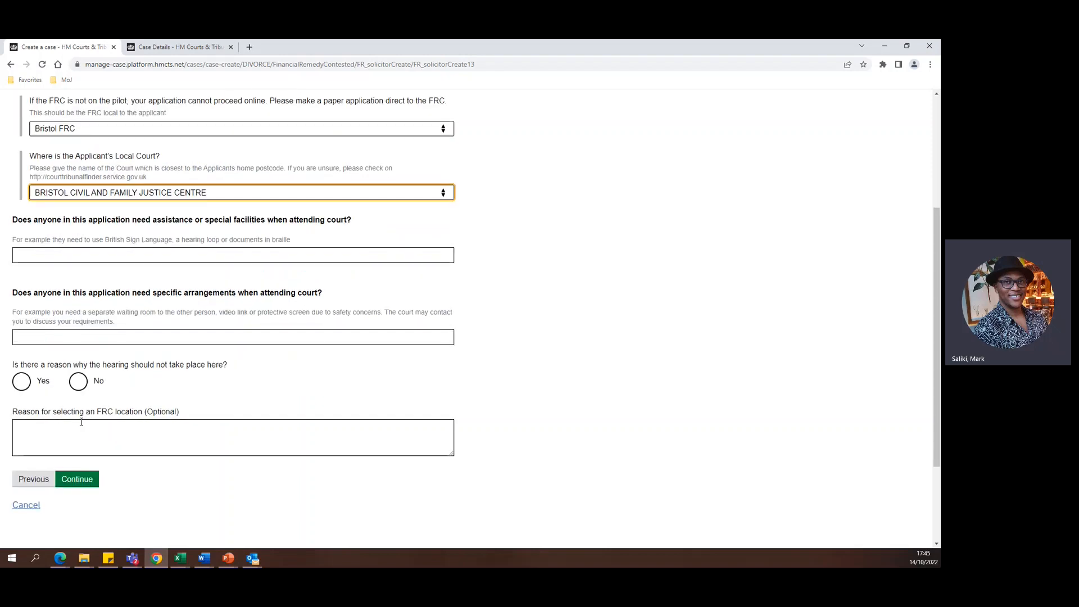
click(78, 378)
click(86, 479)
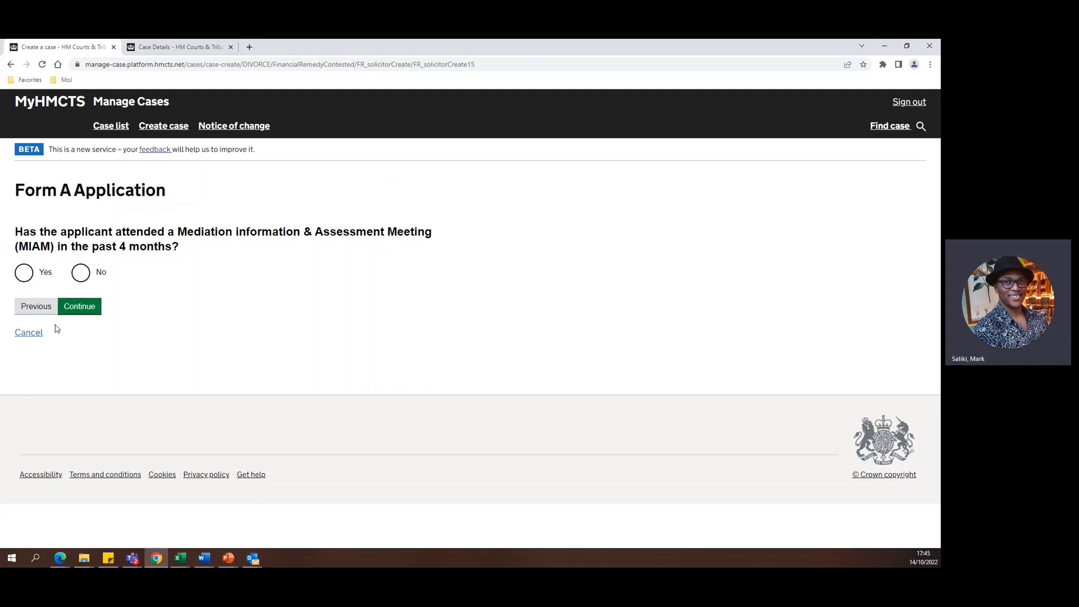
Answer Yes to MIAM attendance to preview the certification details page, and return to the attendance question.
click(25, 274)
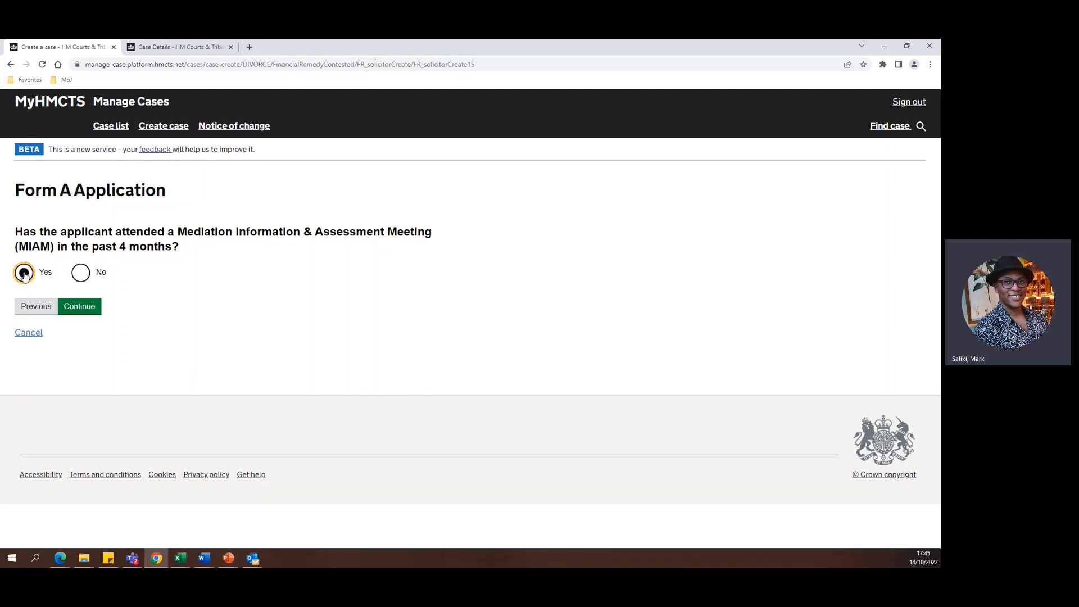
click(89, 308)
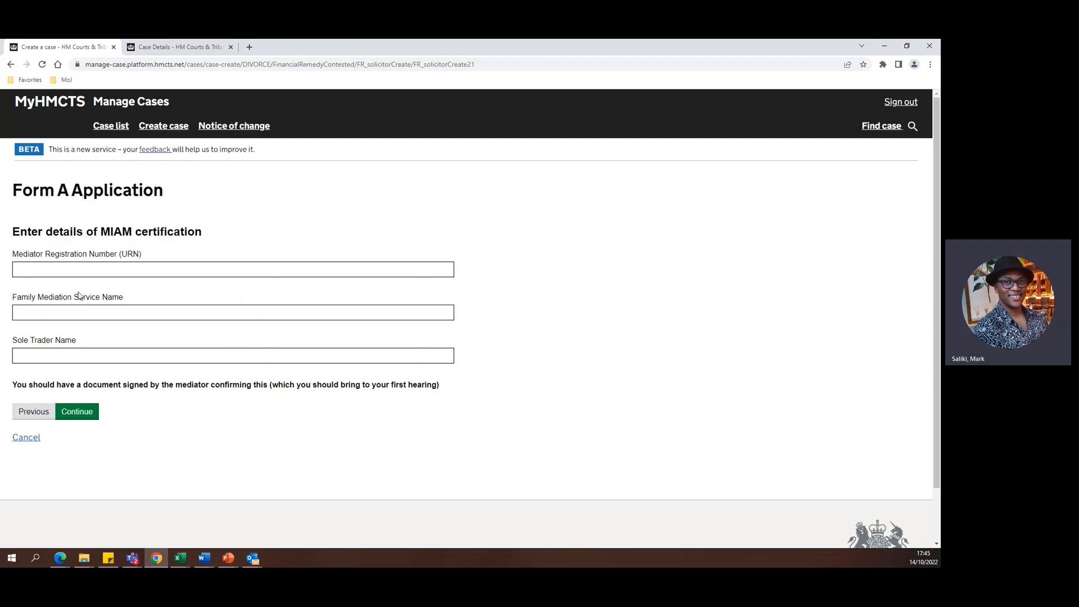
click(39, 411)
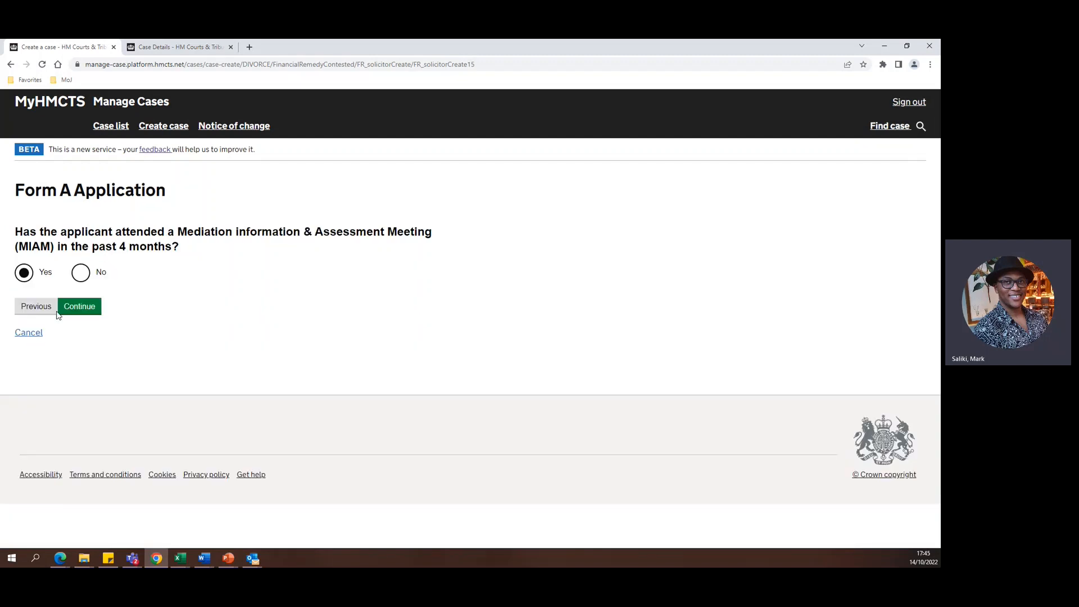
Try to continue with both MIAM attendance and the MIAM exemption claim answered No.
click(83, 274)
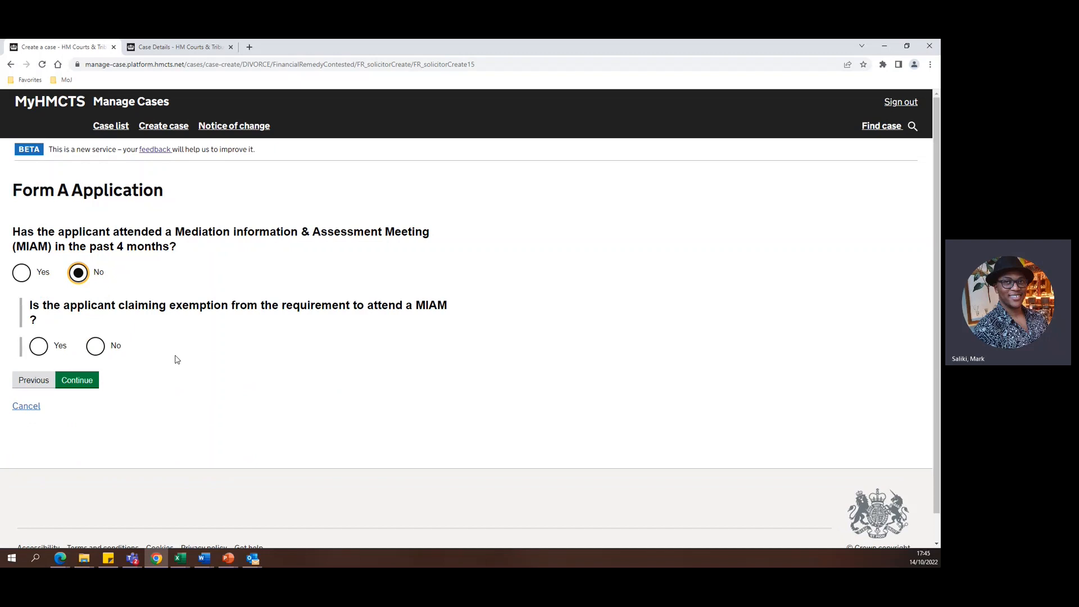
click(96, 346)
click(87, 387)
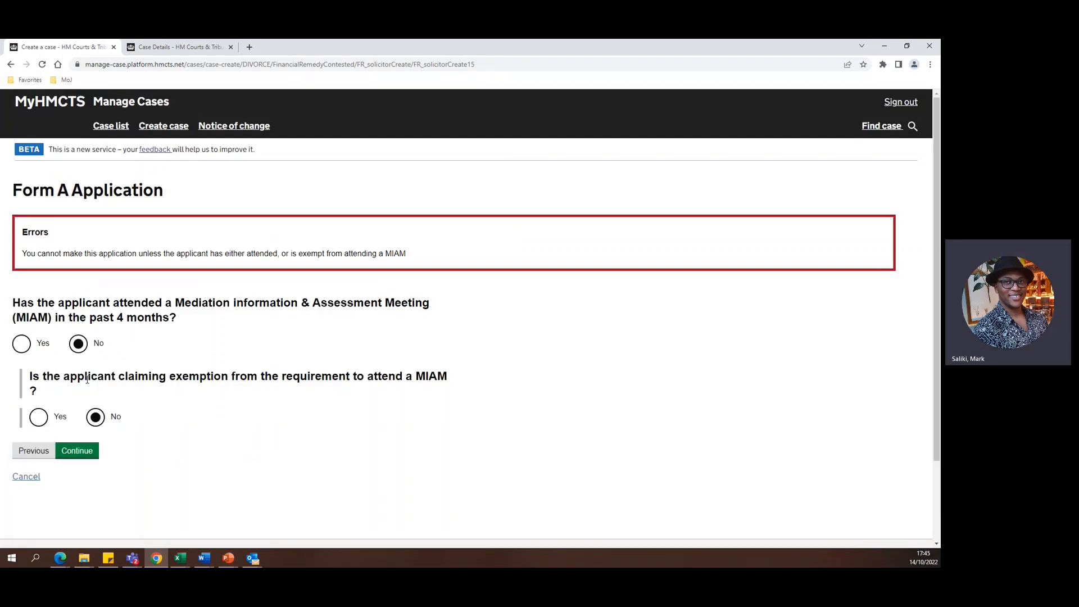
Mark the applicant as claiming exemption from the MIAM and answer the follow-up question about a mediator's exemption.
click(39, 417)
scroll(138, 369, down, 1)
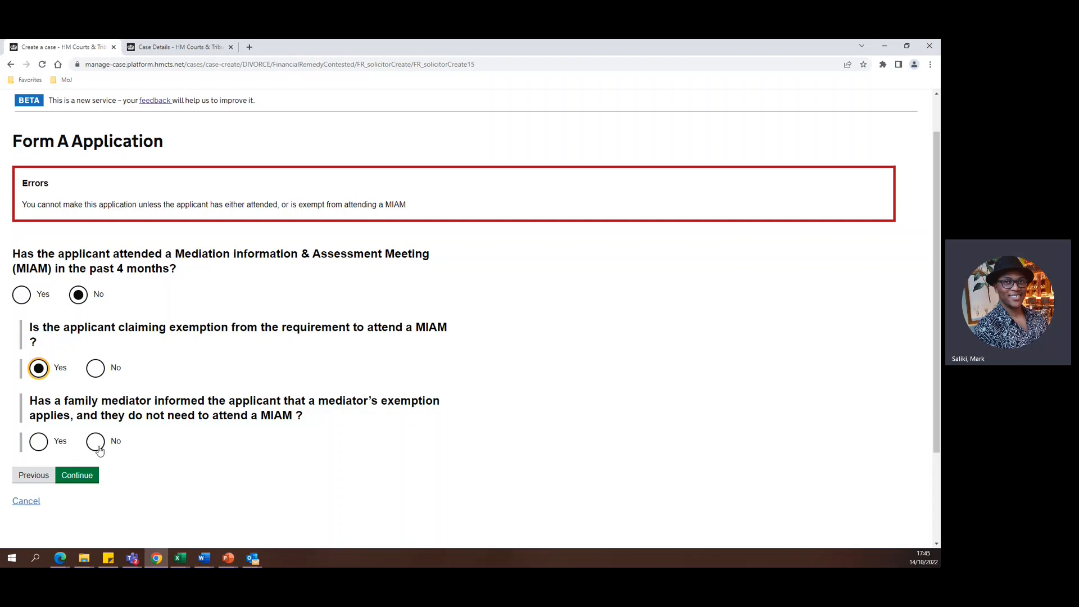
click(46, 446)
Answer Yes to MIAM attendance and enter n/a for the mediator registration number, family mediation service name and sole trader name, then continue.
click(22, 294)
click(83, 349)
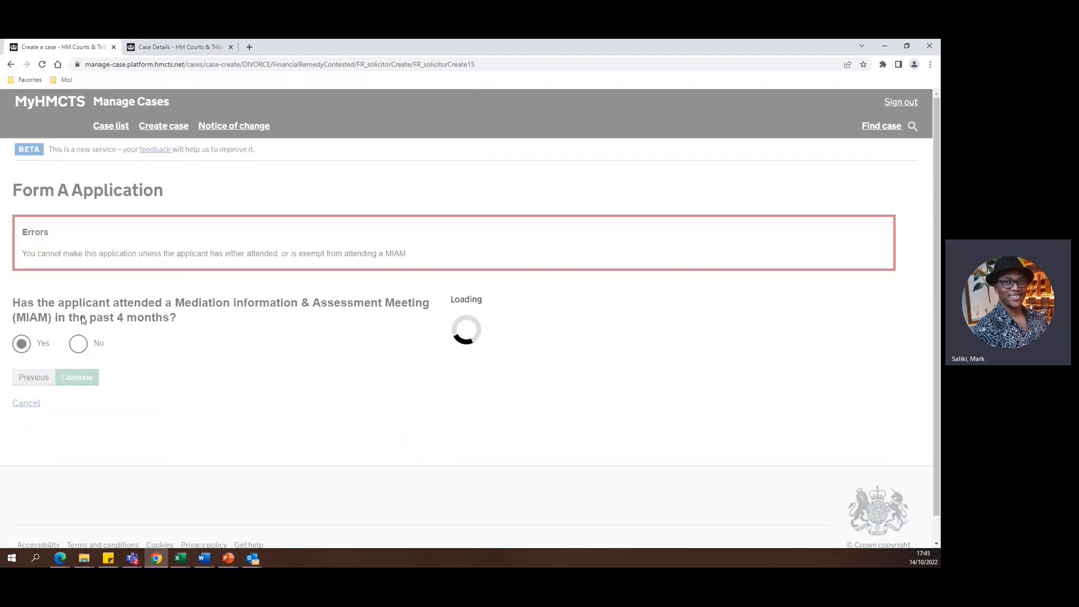
click(62, 270)
text(n/a)
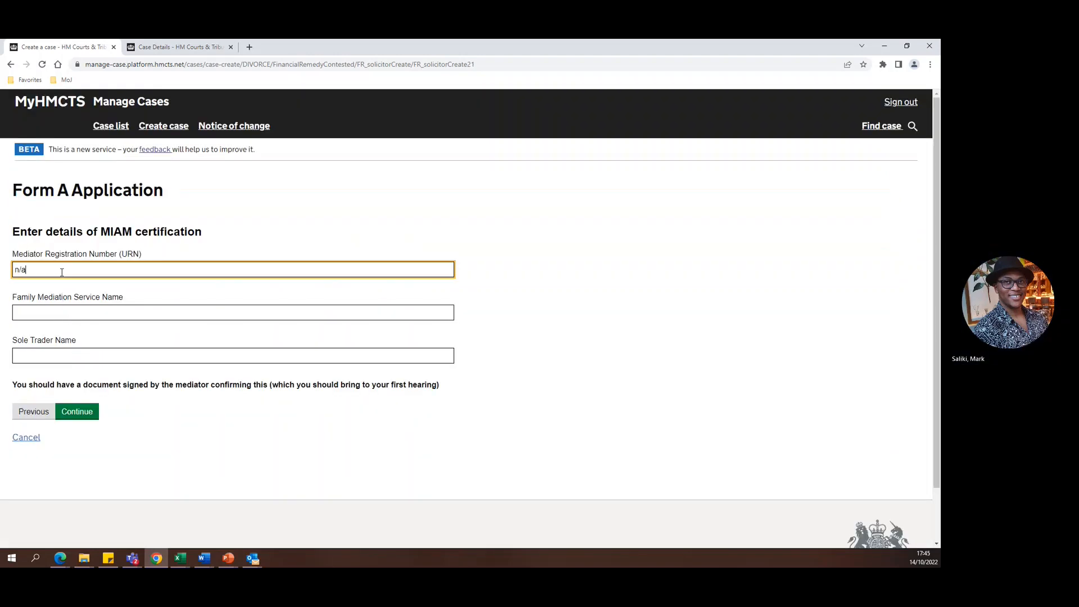
key(Tab)
text(n/a)
key(Tab)
text(n)
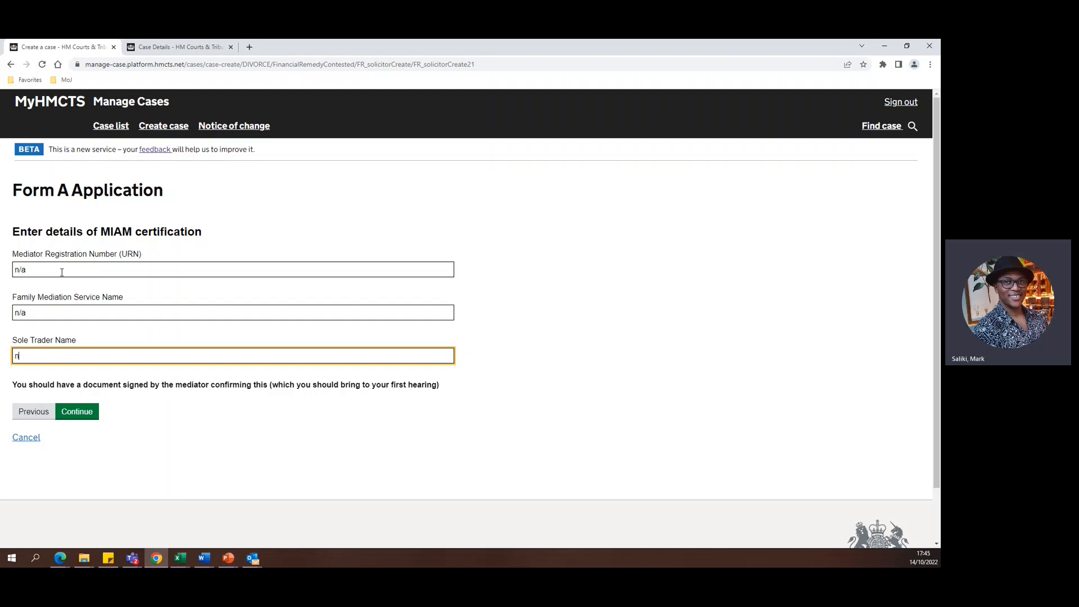
text(/a)
click(77, 411)
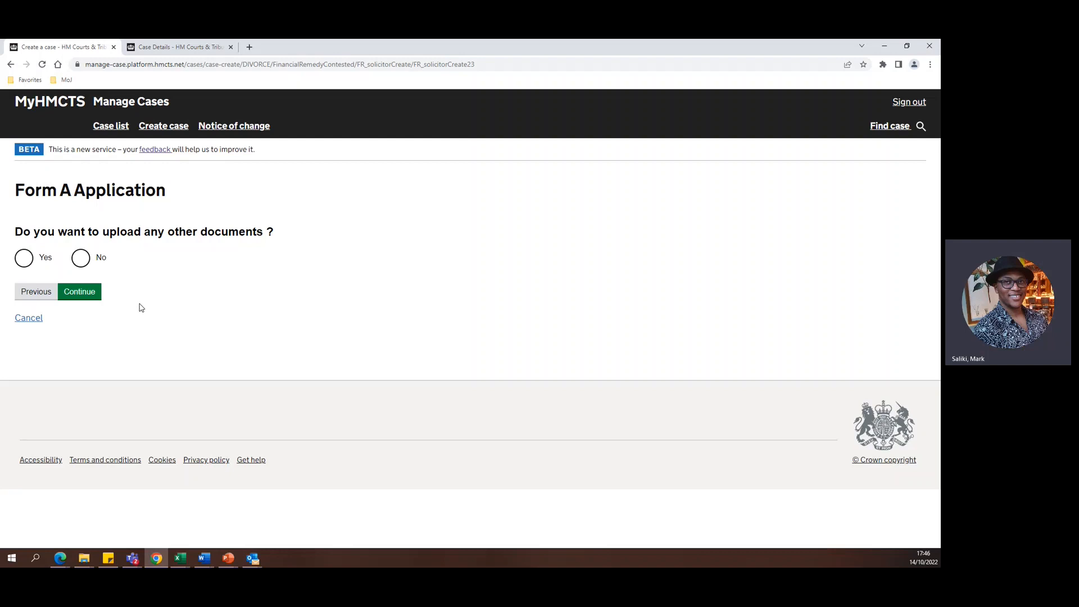
Answer Yes to uploading other documents and add two document entries.
click(24, 258)
click(54, 334)
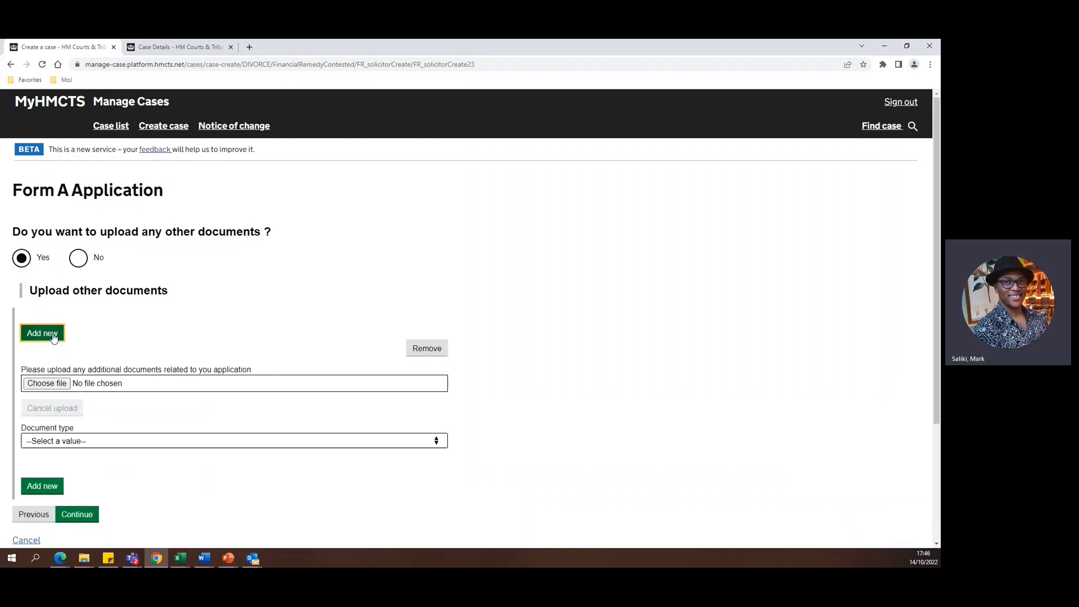
click(53, 333)
scroll(54, 323, down, 2)
scroll(112, 306, up, 4)
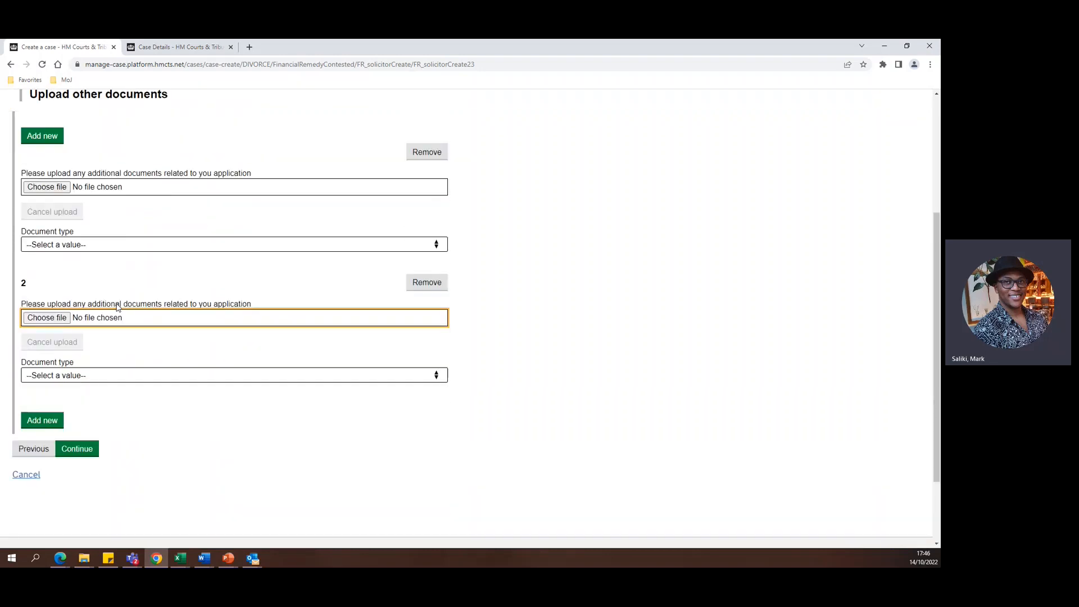
Upload Blankdoc.pdf to the first document entry and set its document type to Allocation Questionnaire.
click(66, 288)
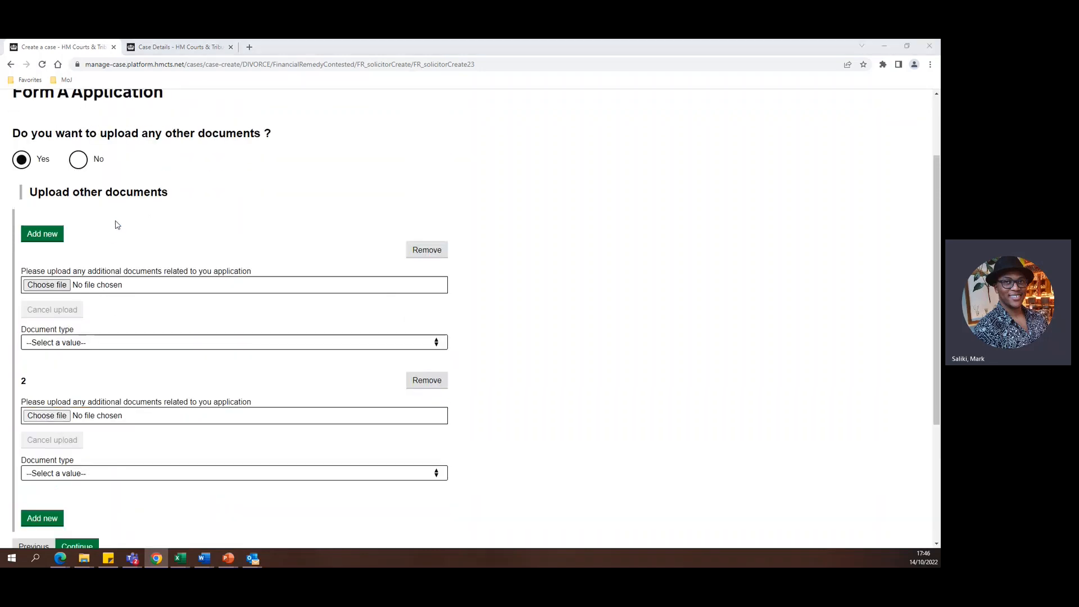
double_click(118, 161)
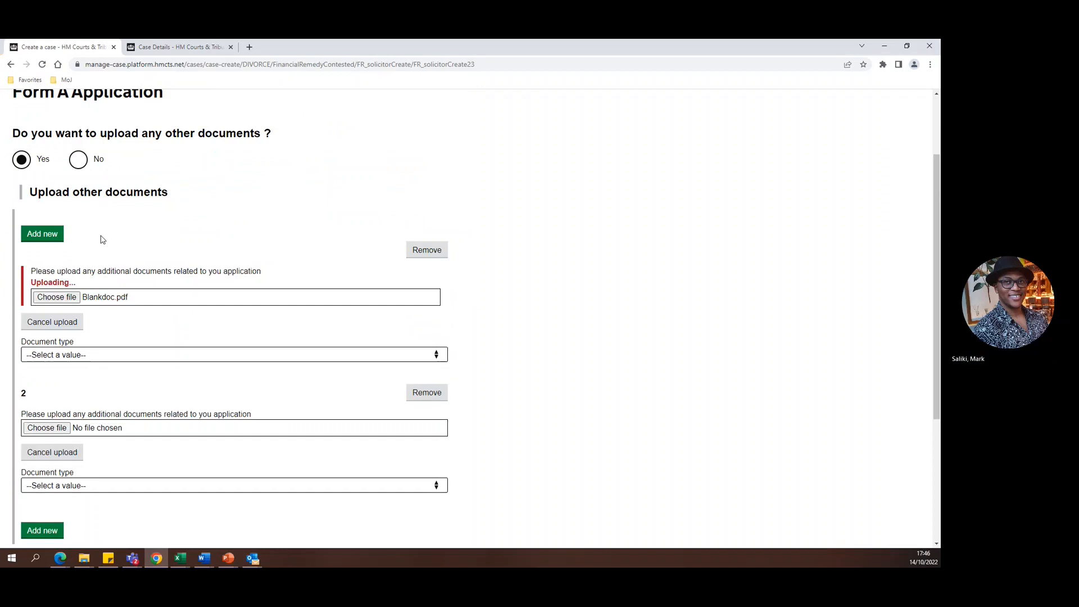
click(84, 342)
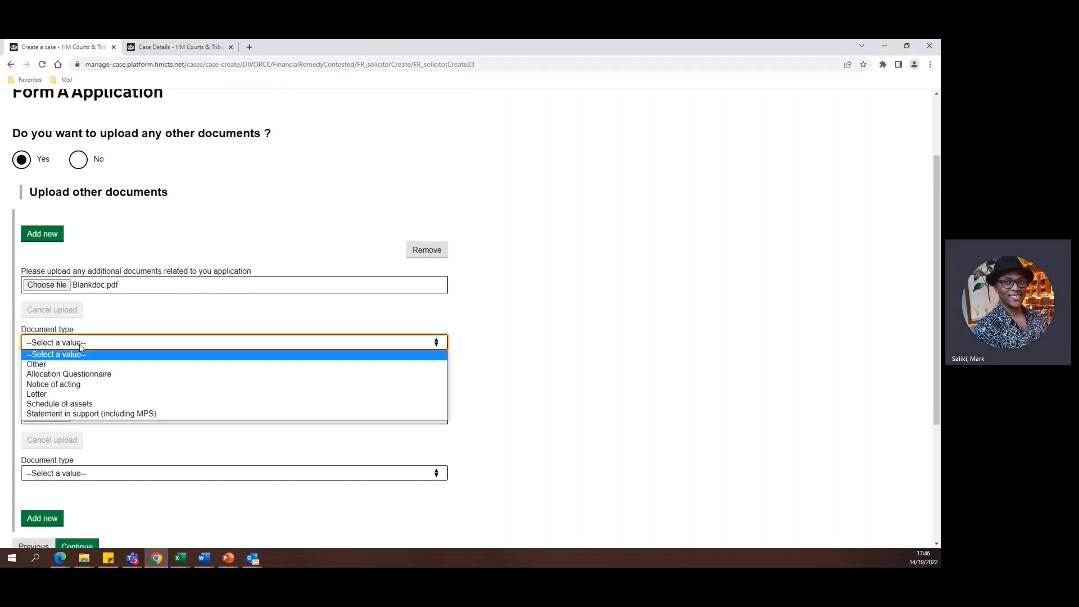
click(83, 375)
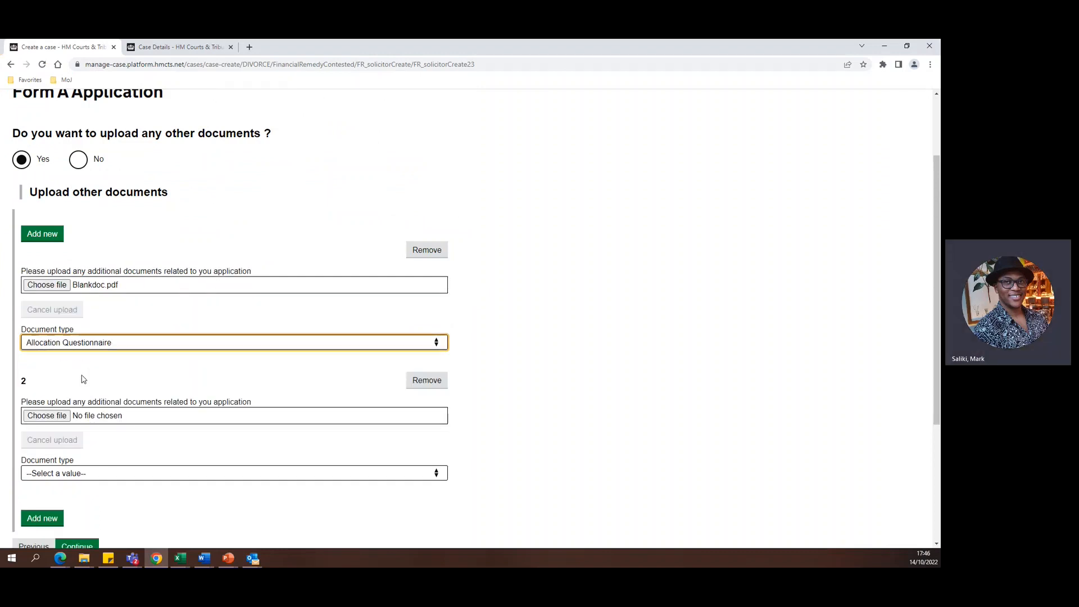
Upload Blankdoc.pdf to the second document entry and set its document type to Statement in support (including MPS).
click(63, 415)
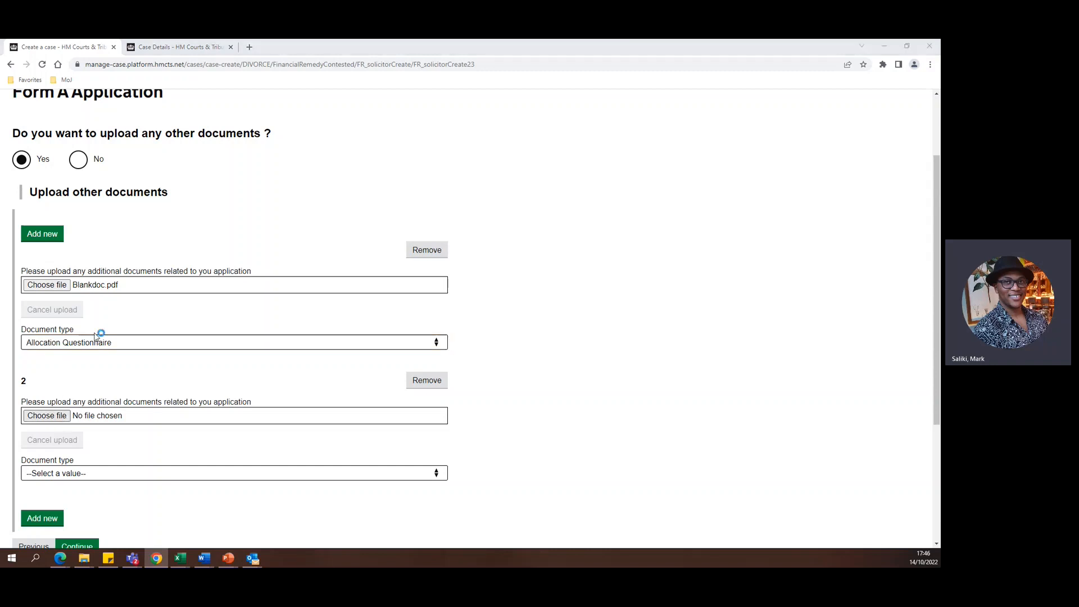
double_click(118, 161)
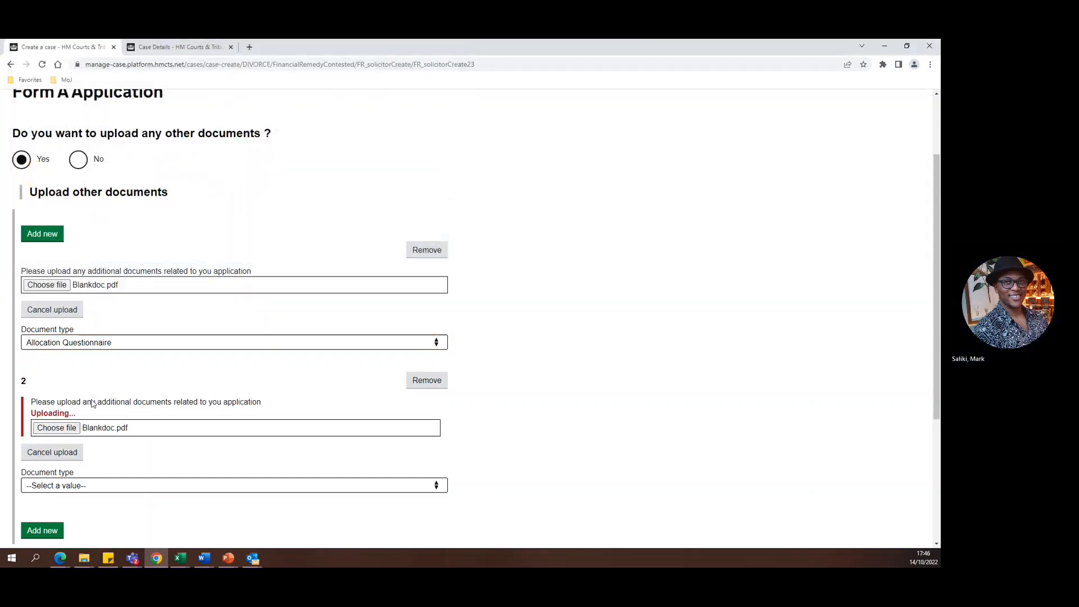
click(79, 474)
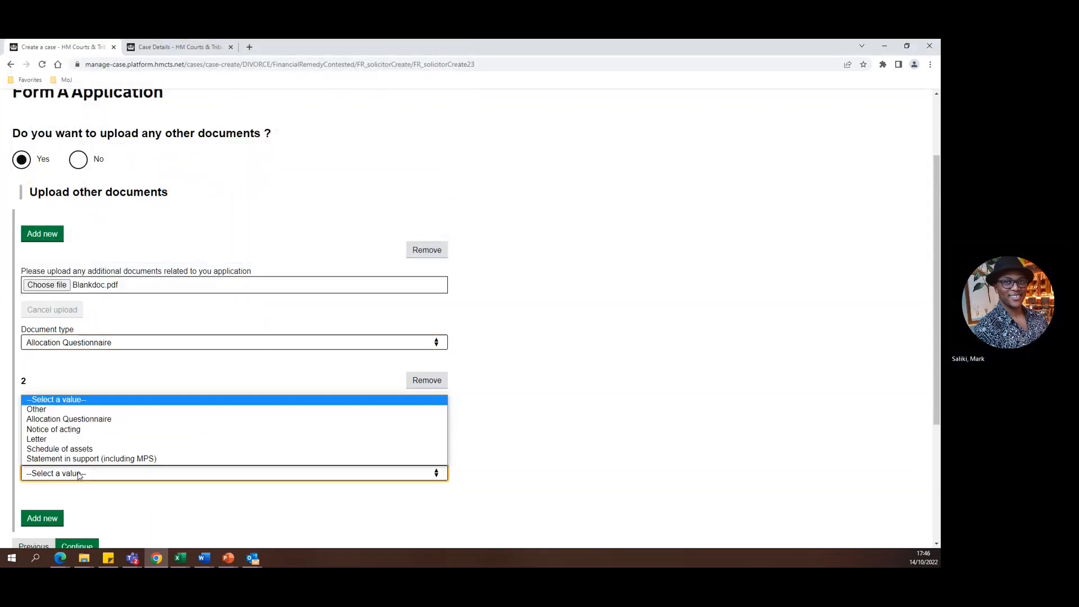
click(79, 459)
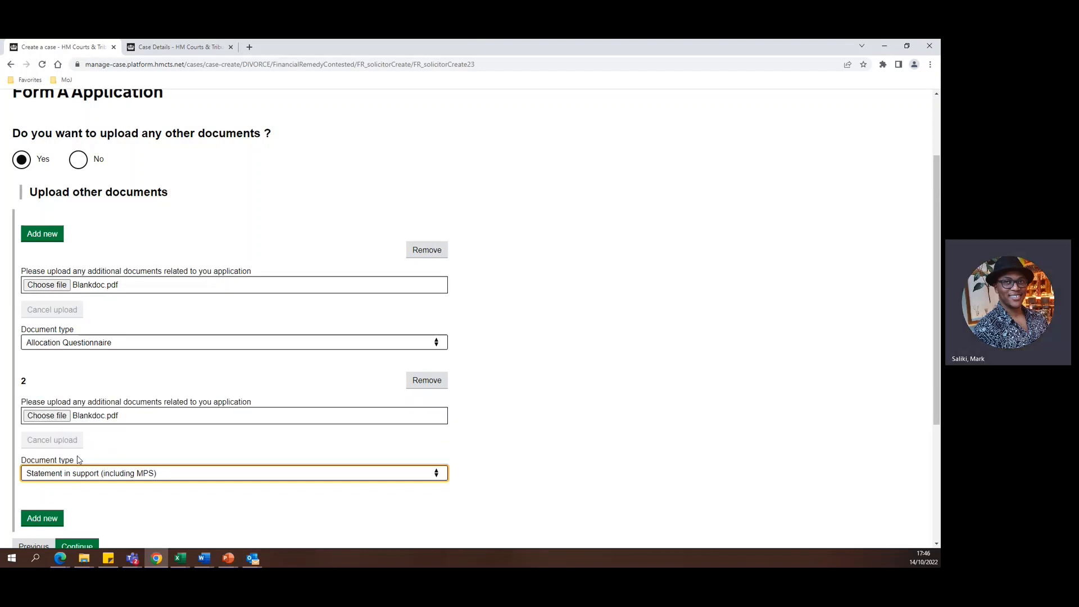
click(106, 510)
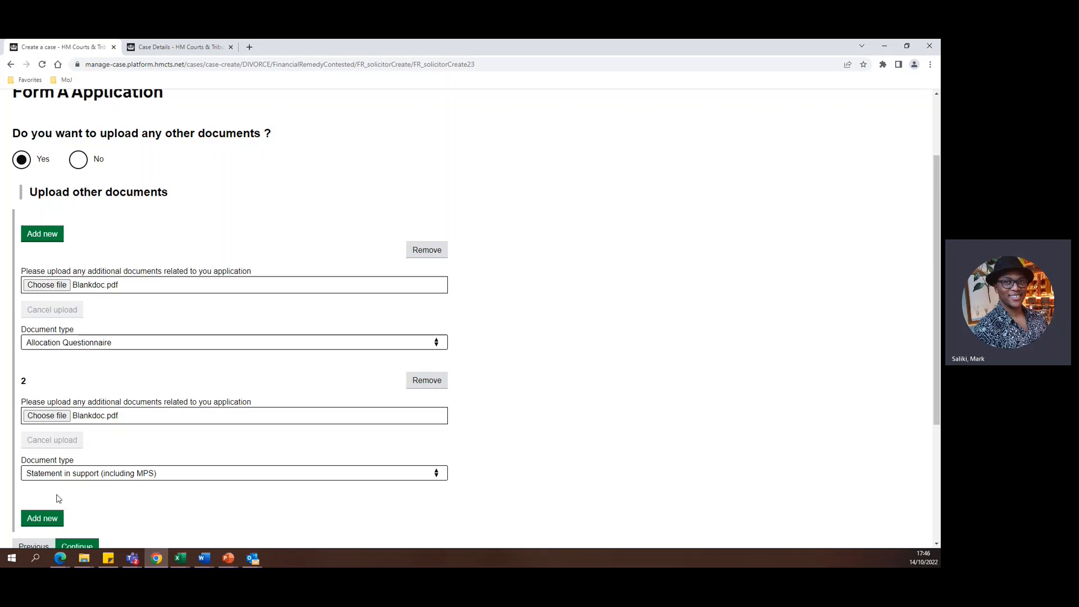
Add a third document entry with Blankdoc.pdf, set its document type to Other, and continue past the document uploads.
click(44, 517)
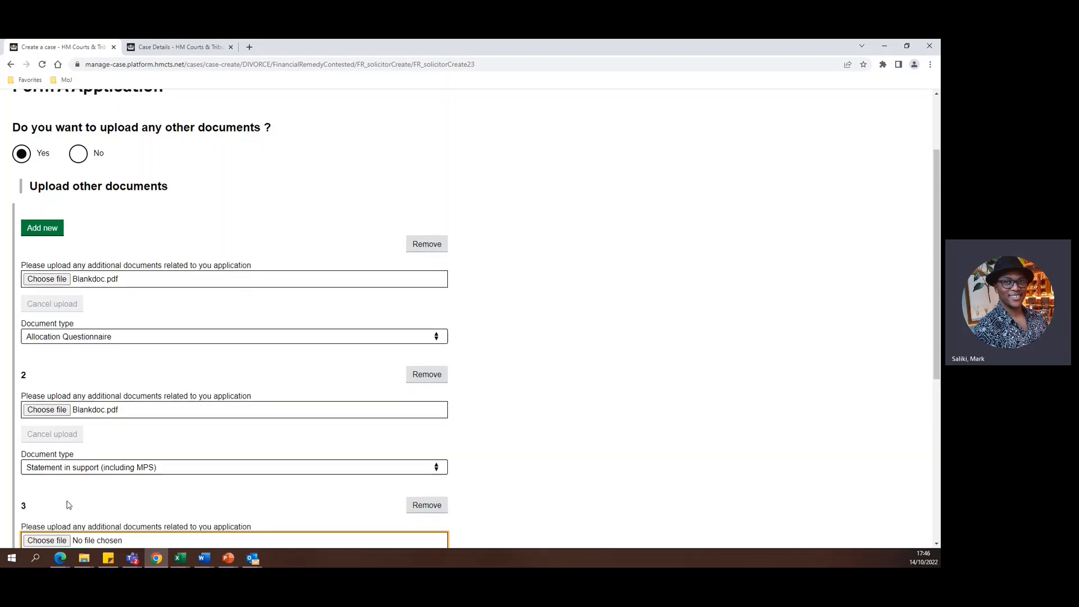
scroll(106, 468, down, 2)
click(58, 443)
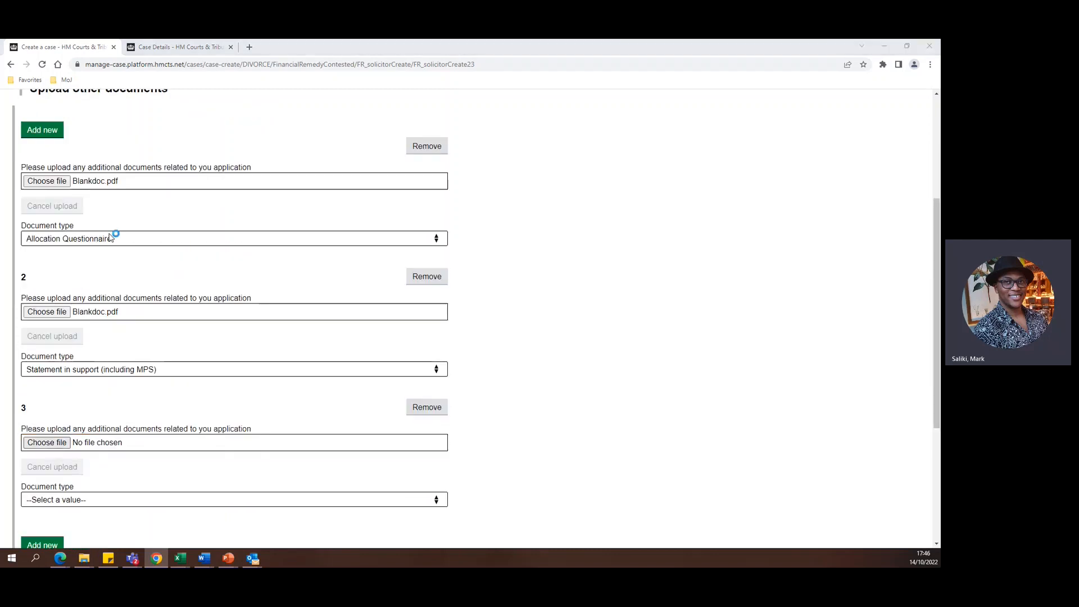
double_click(118, 170)
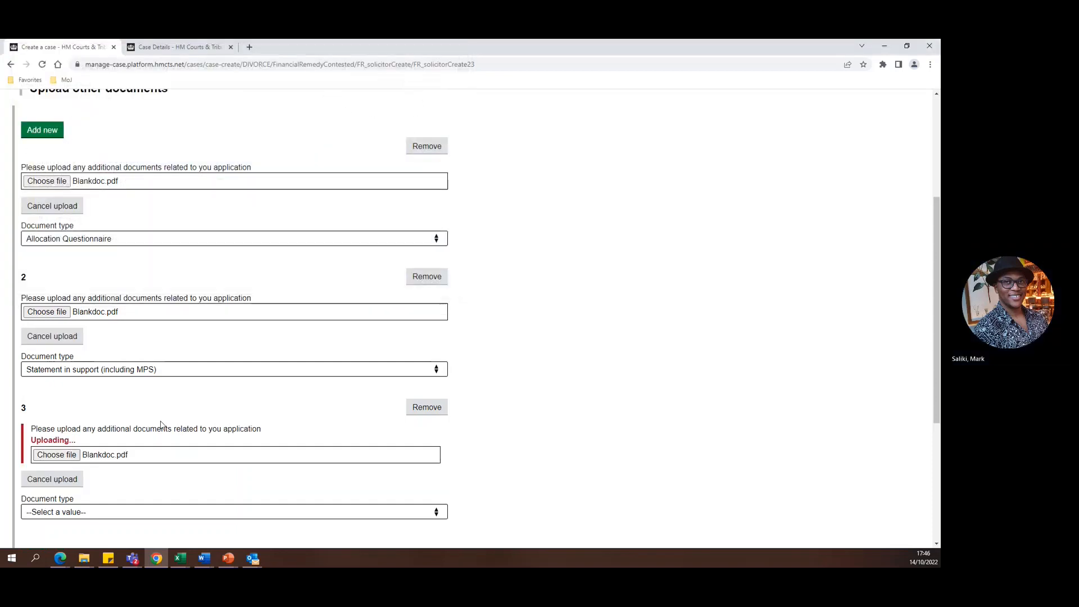
scroll(161, 425, down, 1)
click(133, 461)
click(131, 477)
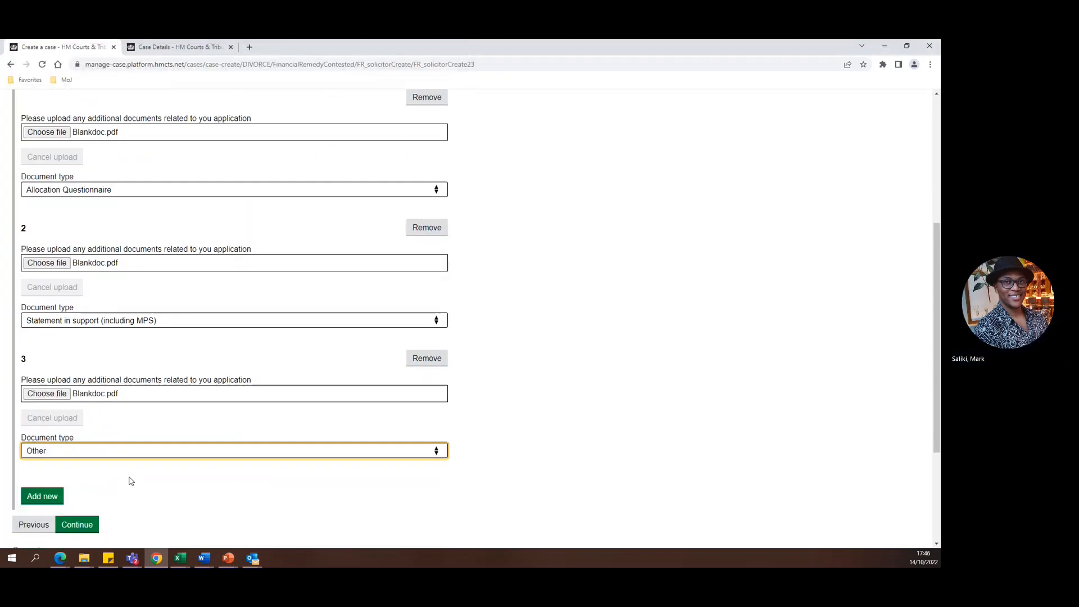
click(141, 487)
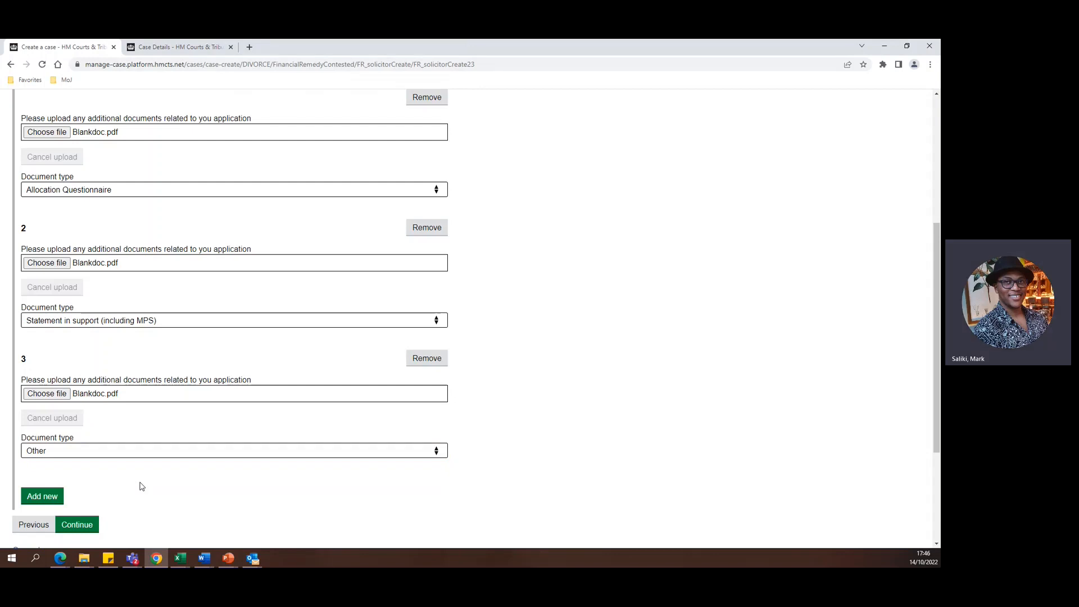
scroll(136, 481, down, 2)
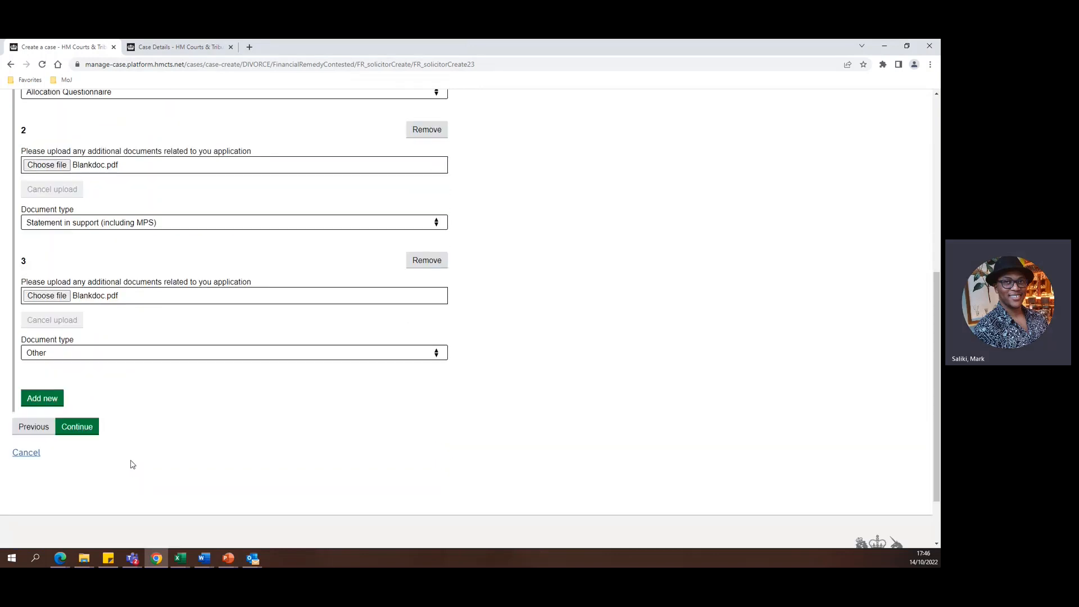
click(86, 428)
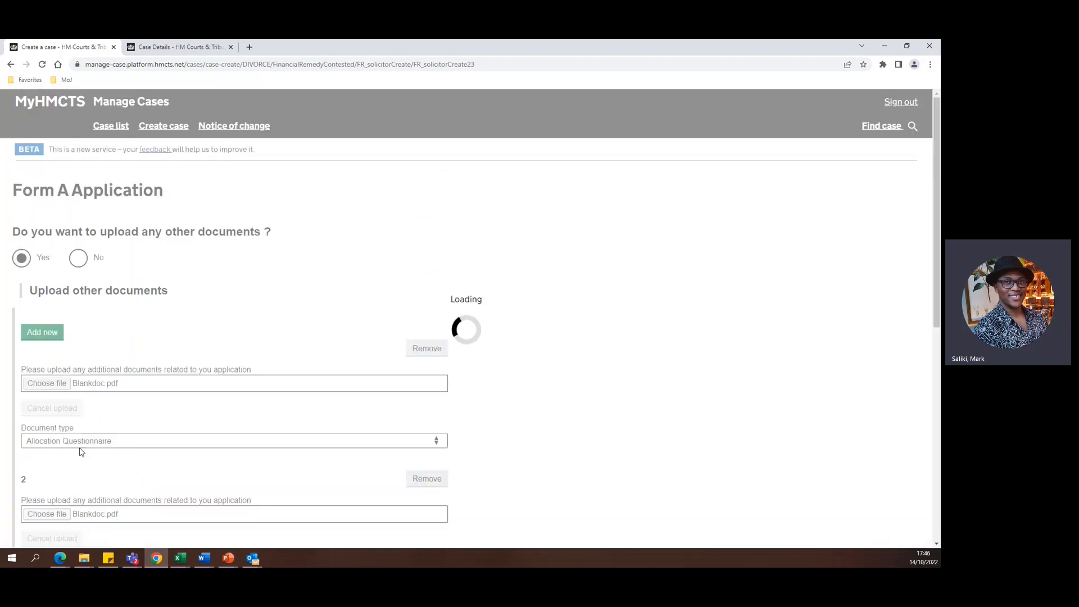
Read through the saving instructions, what happens next and the court contact details, and continue to the answer check page.
scroll(175, 297, down, 4)
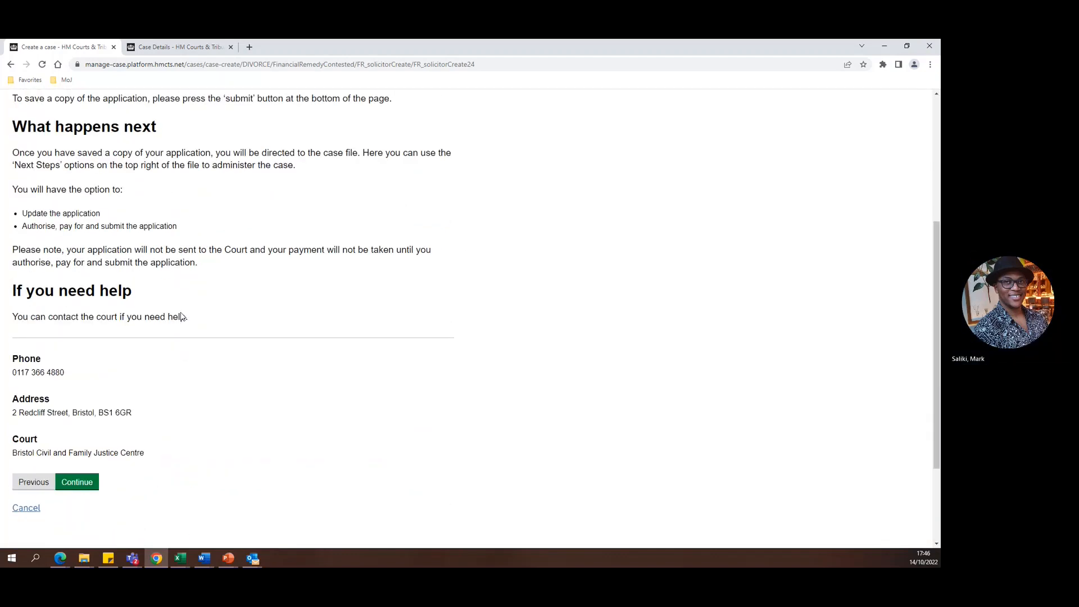
scroll(224, 377, up, 5)
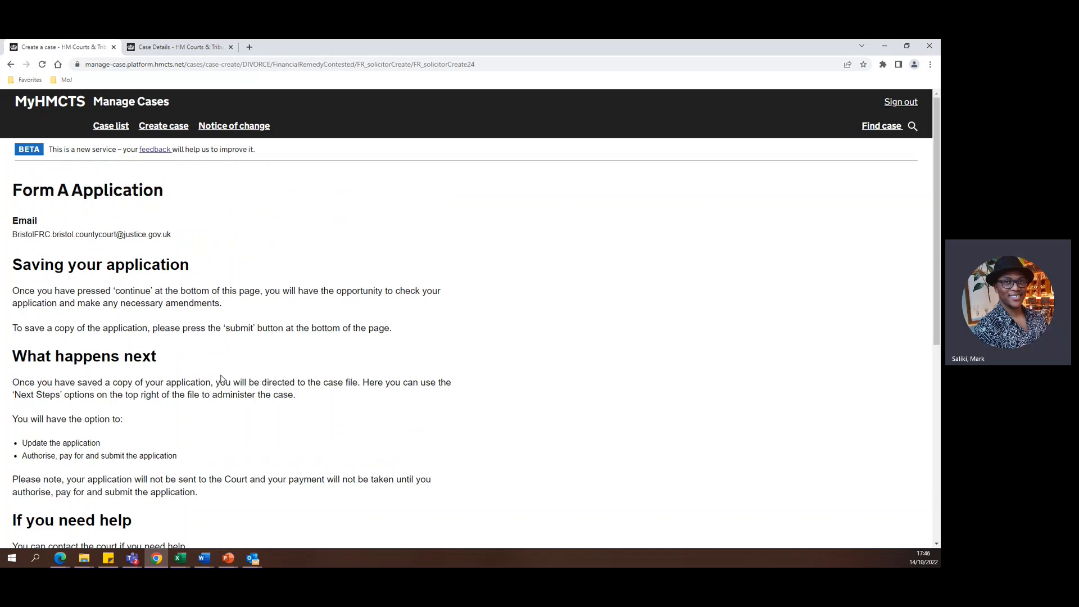
scroll(221, 379, down, 4)
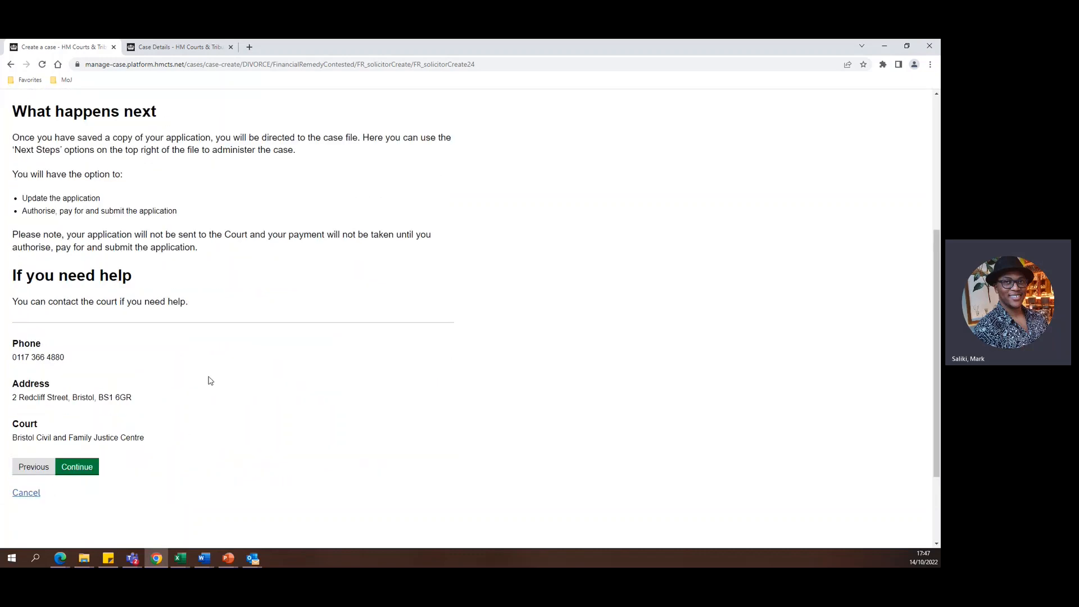
click(95, 468)
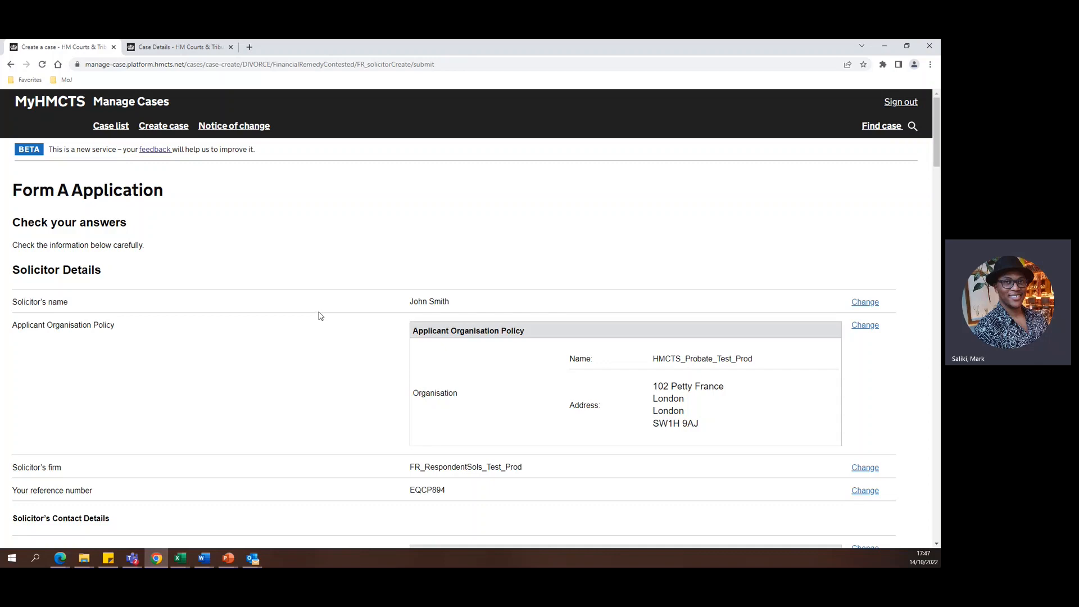
Review the Form A answers through to the uploaded documents and submit the application.
scroll(320, 316, down, 6)
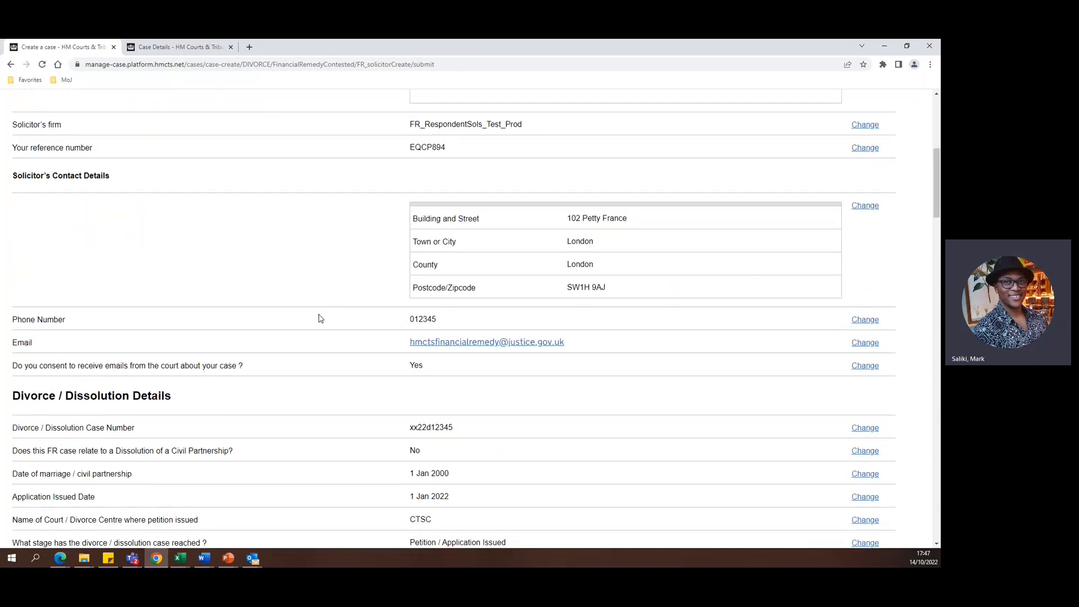
scroll(321, 319, down, 18)
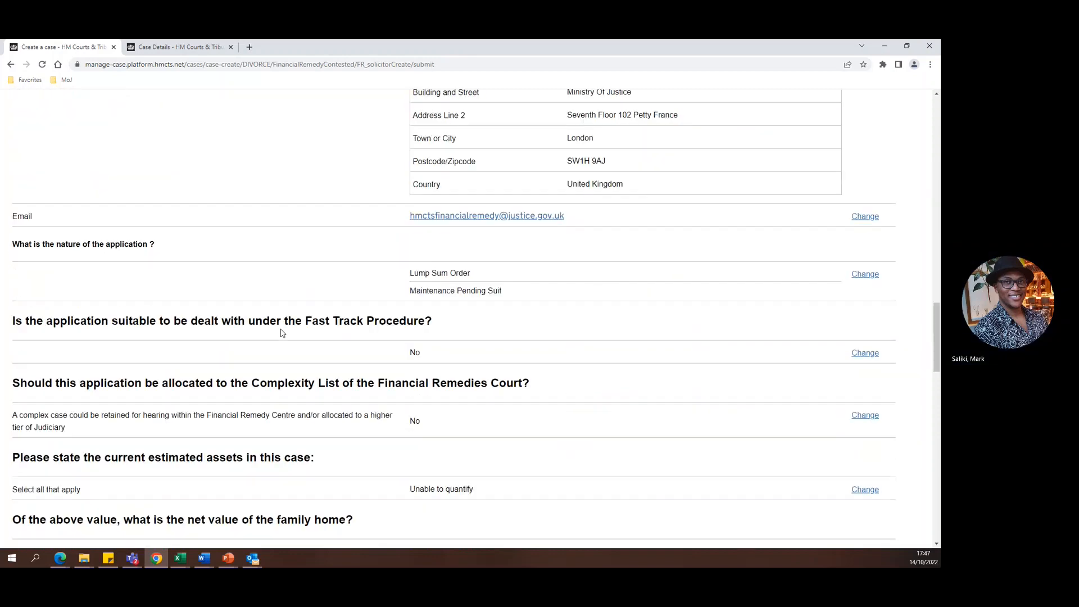
scroll(282, 333, down, 20)
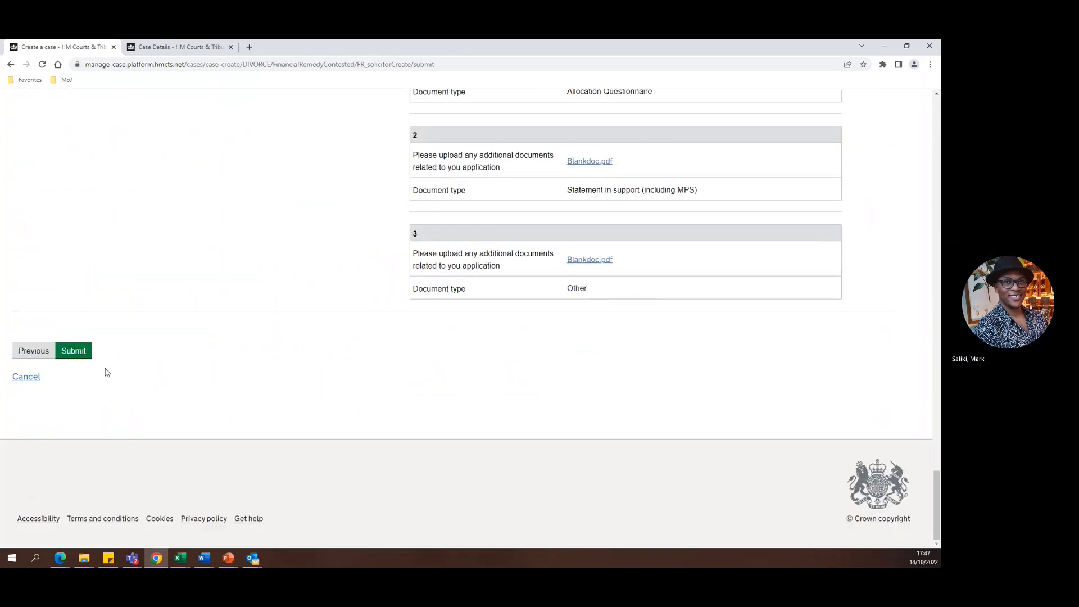
click(82, 354)
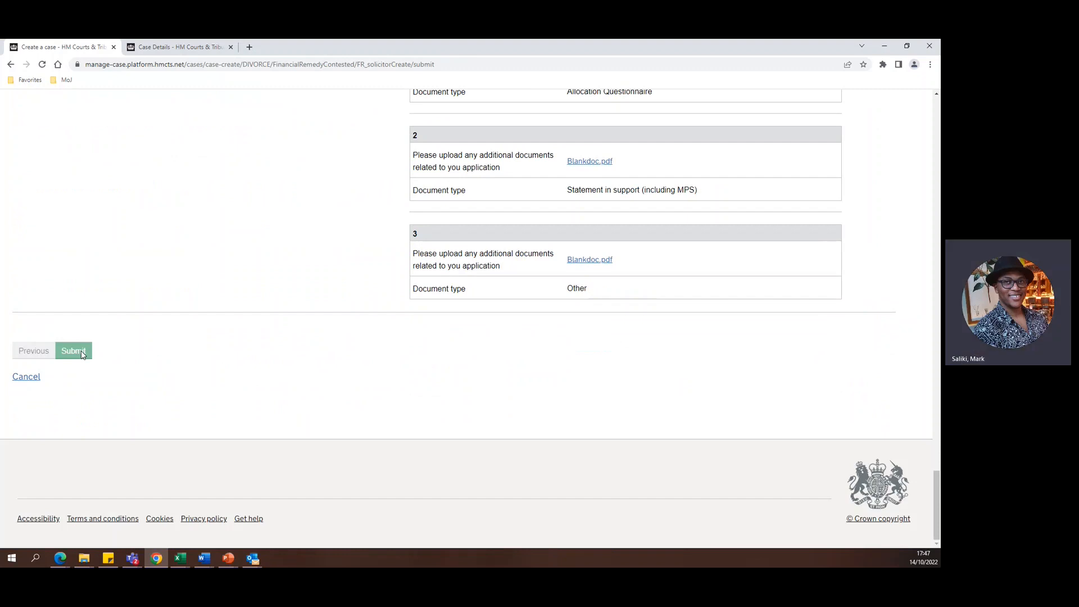